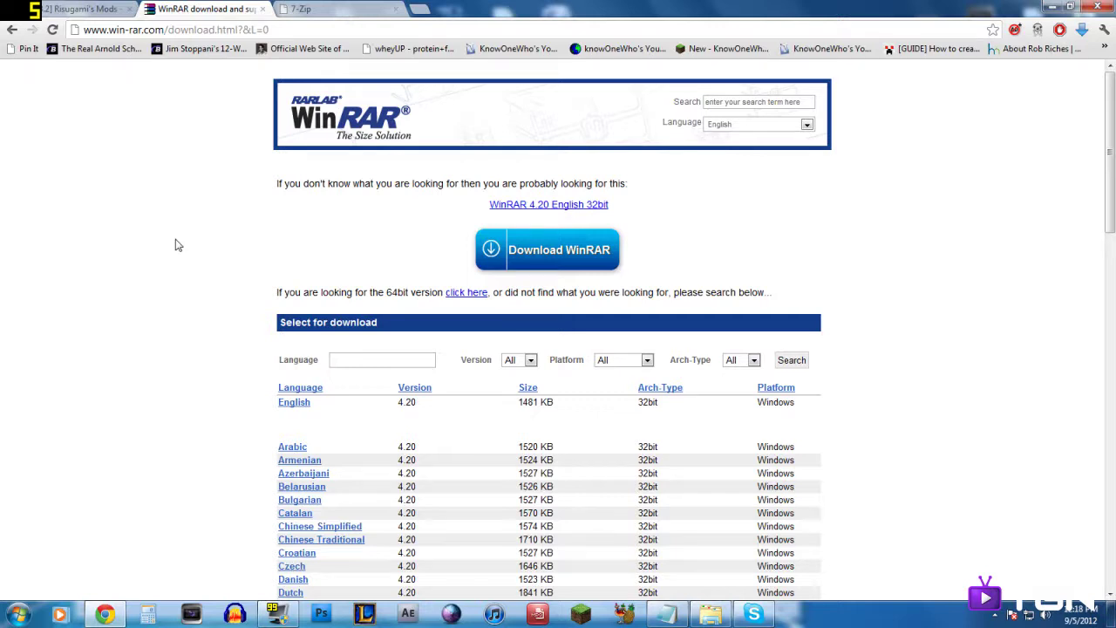
Glance at the 7-Zip tab, then close it to return to the WinRAR 4.20 download page.
{"action": "left_click", "coordinate": [344, 9]}
{"action": "left_click", "coordinate": [229, 8]}
{"action": "left_click", "coordinate": [333, 11]}
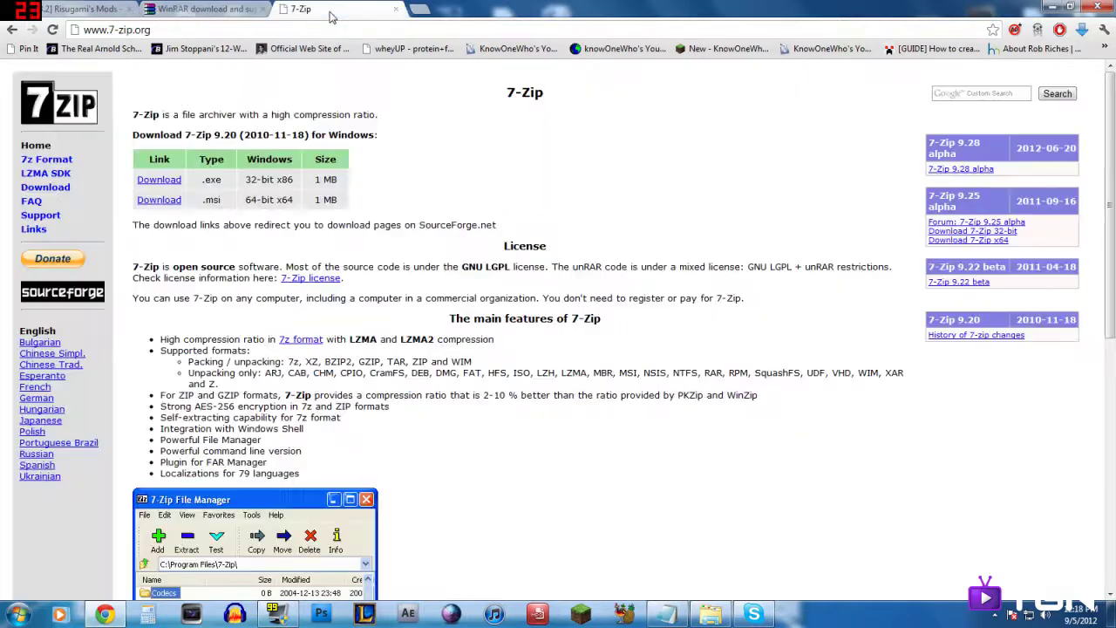
{"action": "left_click", "coordinate": [396, 9]}
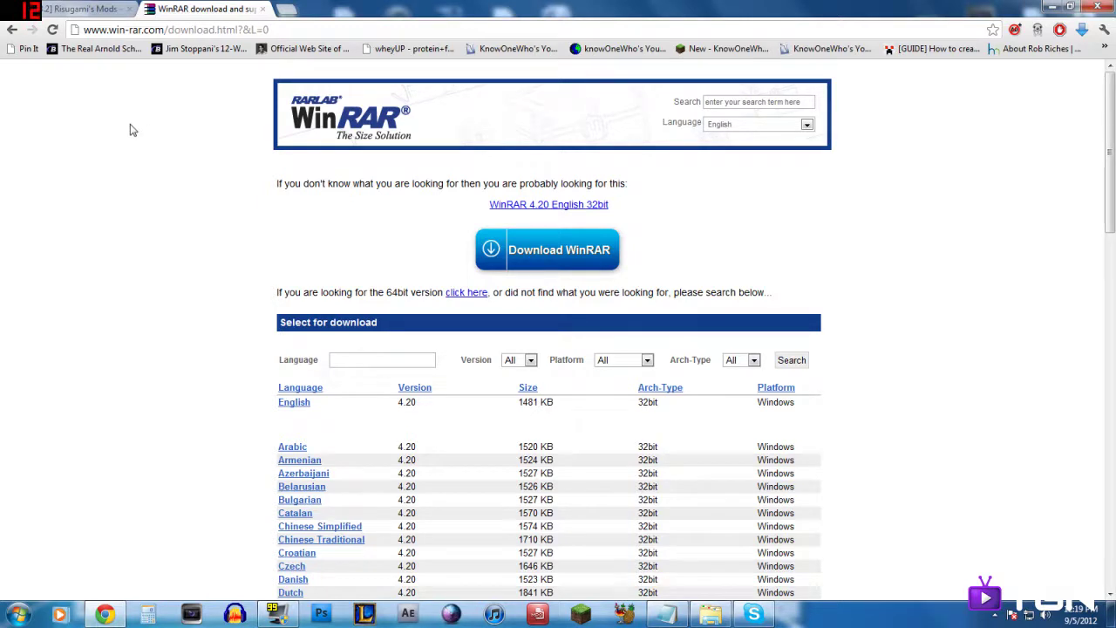
Close the WinRAR tab and follow ModLoader 1.3.2's Download (Adfly) link in the mods thread.
{"action": "left_click", "coordinate": [263, 9]}
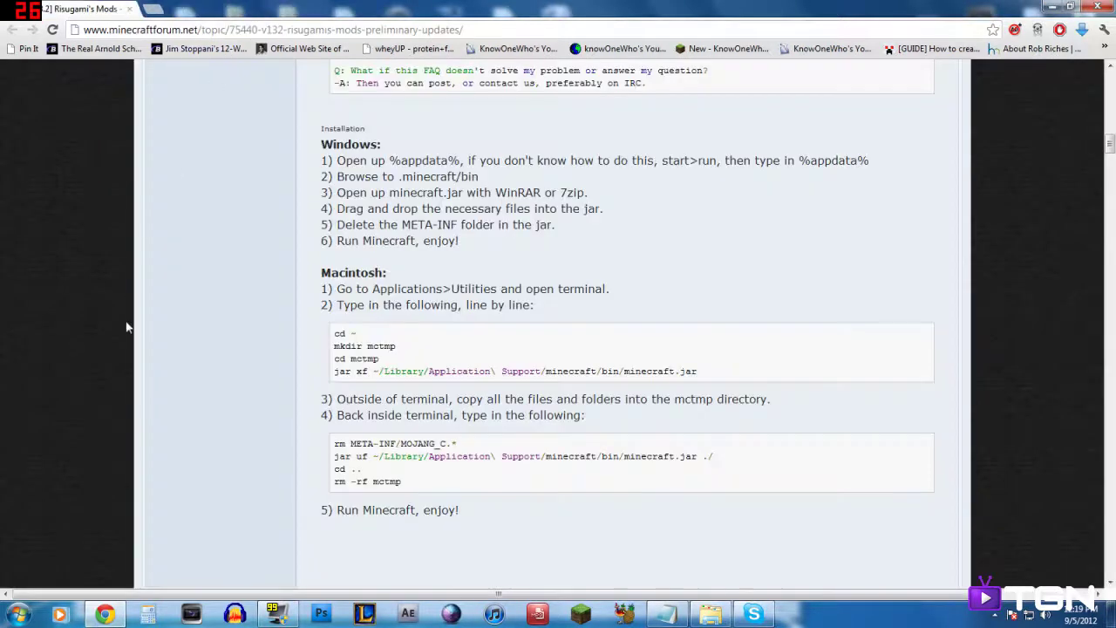
{"action": "scroll", "coordinate": [172, 336], "scroll_direction": "up", "scroll_amount": 7}
{"action": "scroll", "coordinate": [107, 184], "scroll_direction": "up", "scroll_amount": 8}
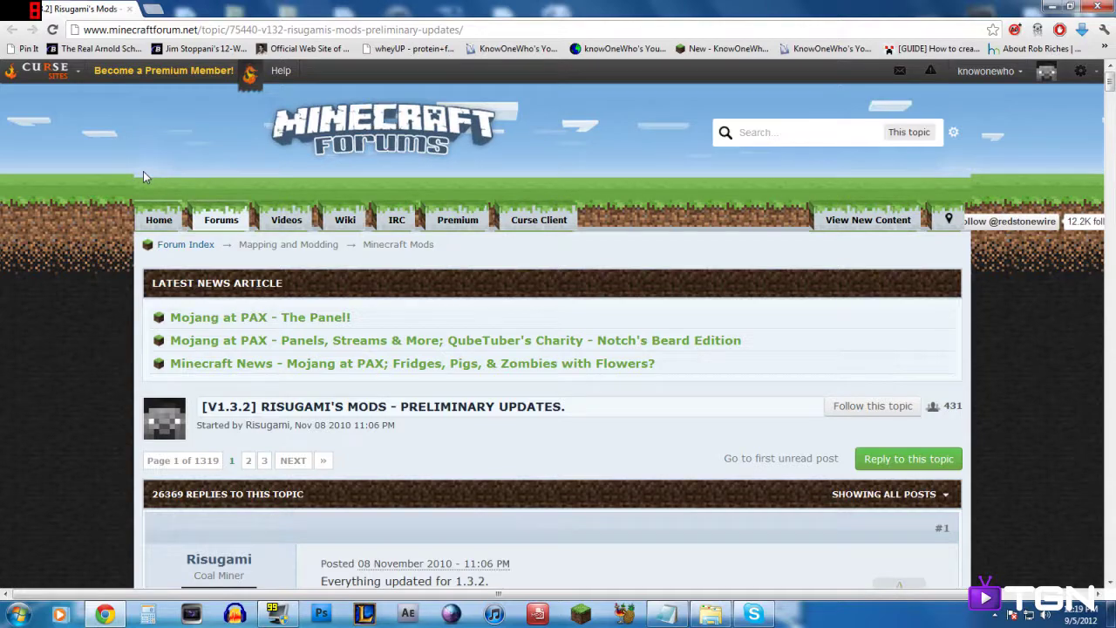
{"action": "scroll", "coordinate": [113, 214], "scroll_direction": "down", "scroll_amount": 2}
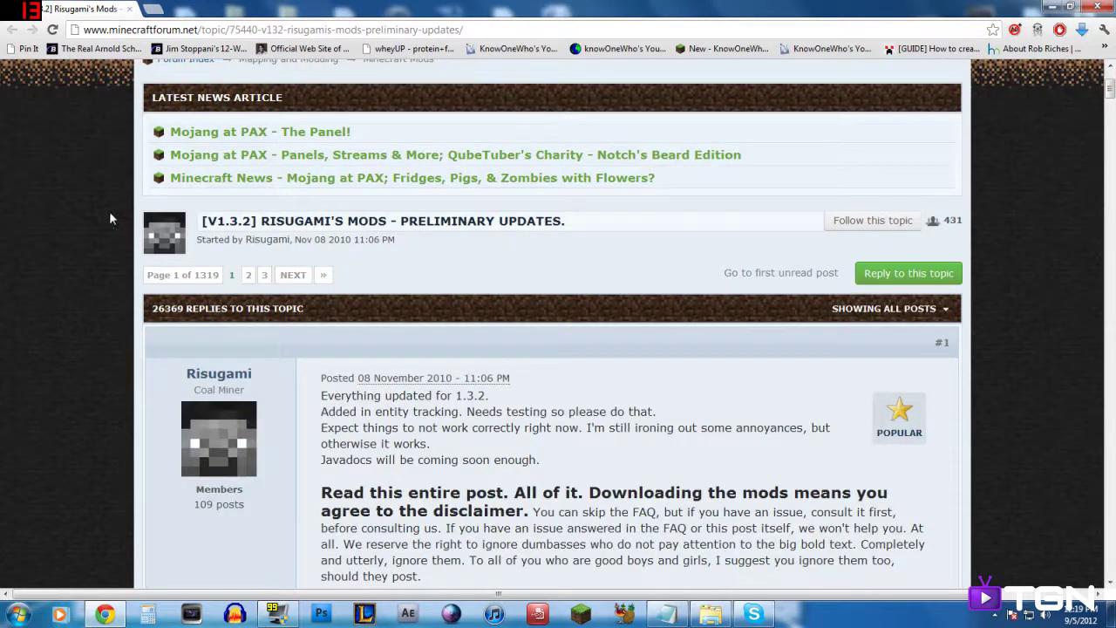
{"action": "scroll", "coordinate": [284, 211], "scroll_direction": "down", "scroll_amount": 5}
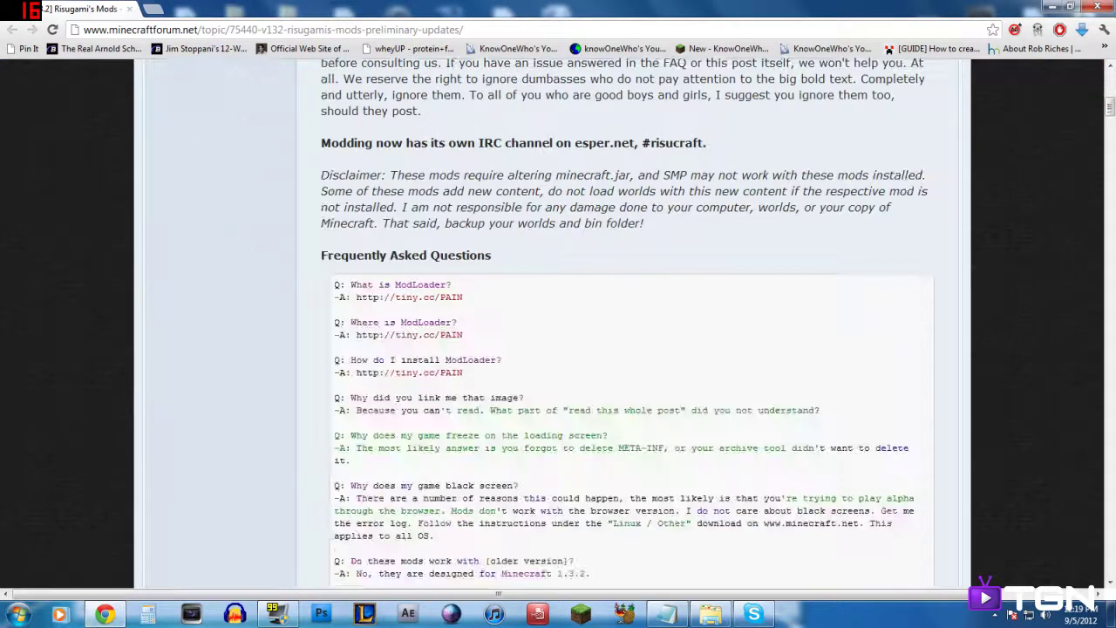
{"action": "left_click_drag", "start_coordinate": [1110, 105], "coordinate": [1110, 109]}
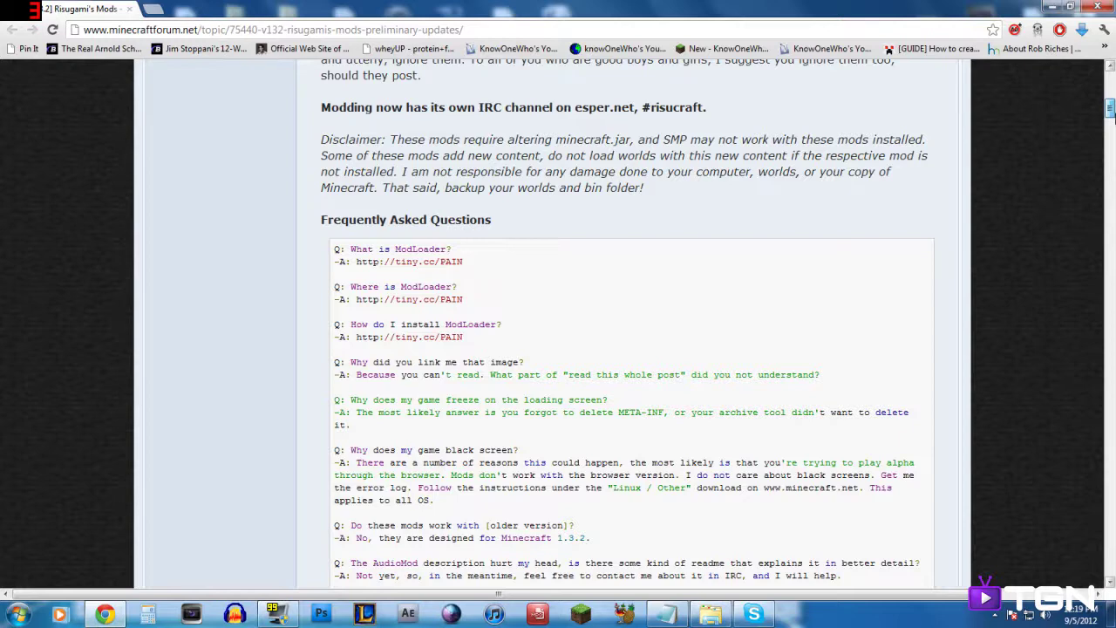
{"action": "left_click_drag", "start_coordinate": [1110, 106], "coordinate": [1110, 167]}
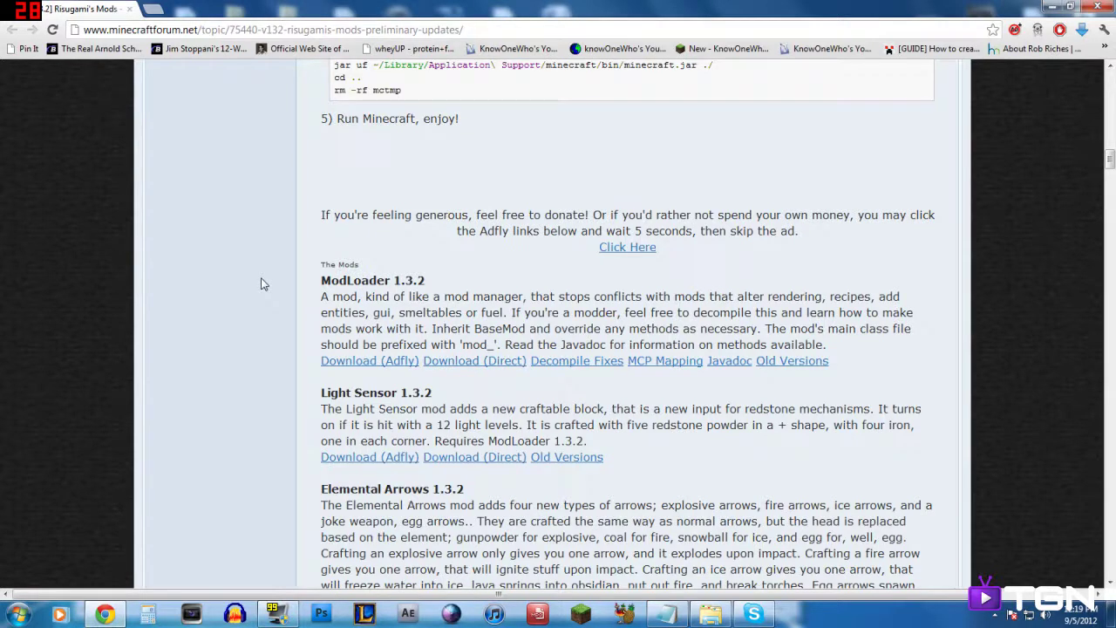
{"action": "left_click", "coordinate": [391, 362]}
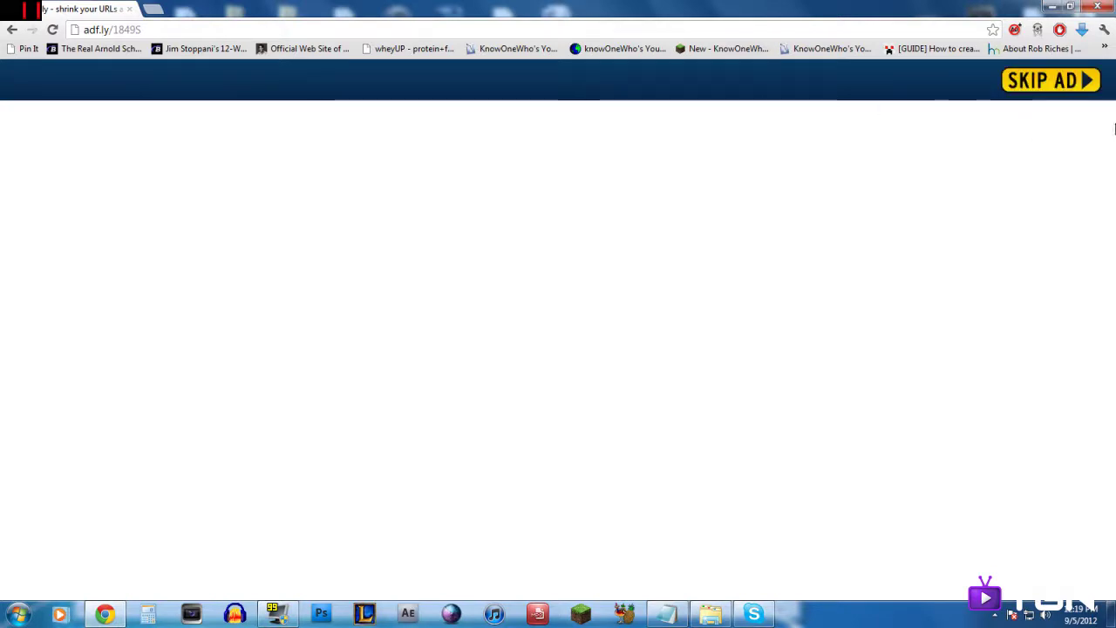
Skip the adf.ly ad to download ModLoader, then move ModLoader (2).zip from Downloads to the desktop.
{"action": "left_click", "coordinate": [1081, 81]}
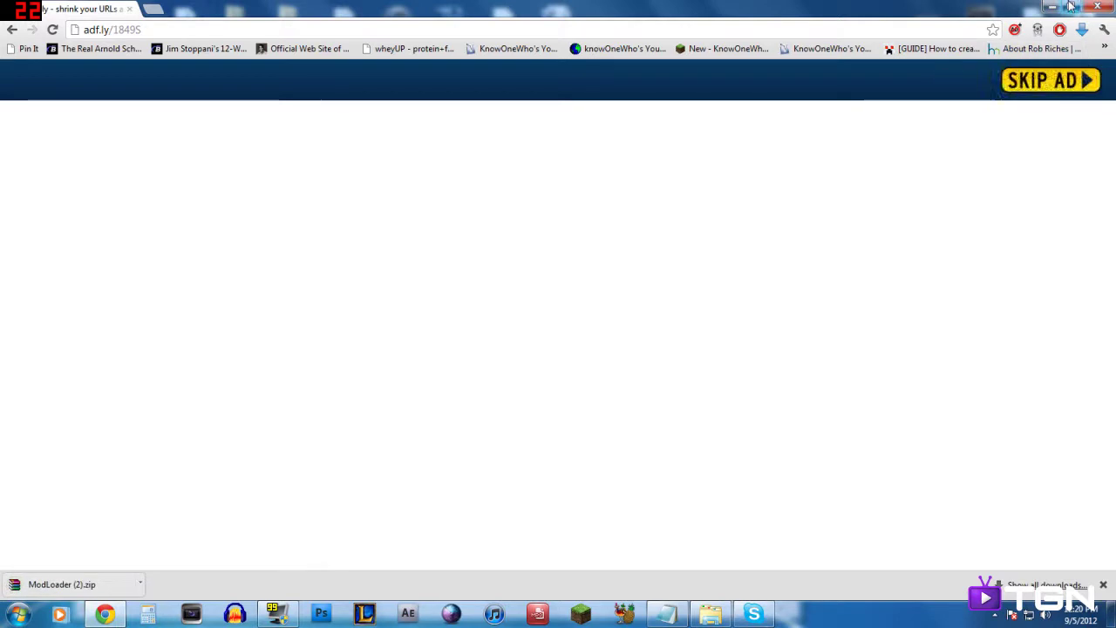
{"action": "left_click", "coordinate": [139, 586]}
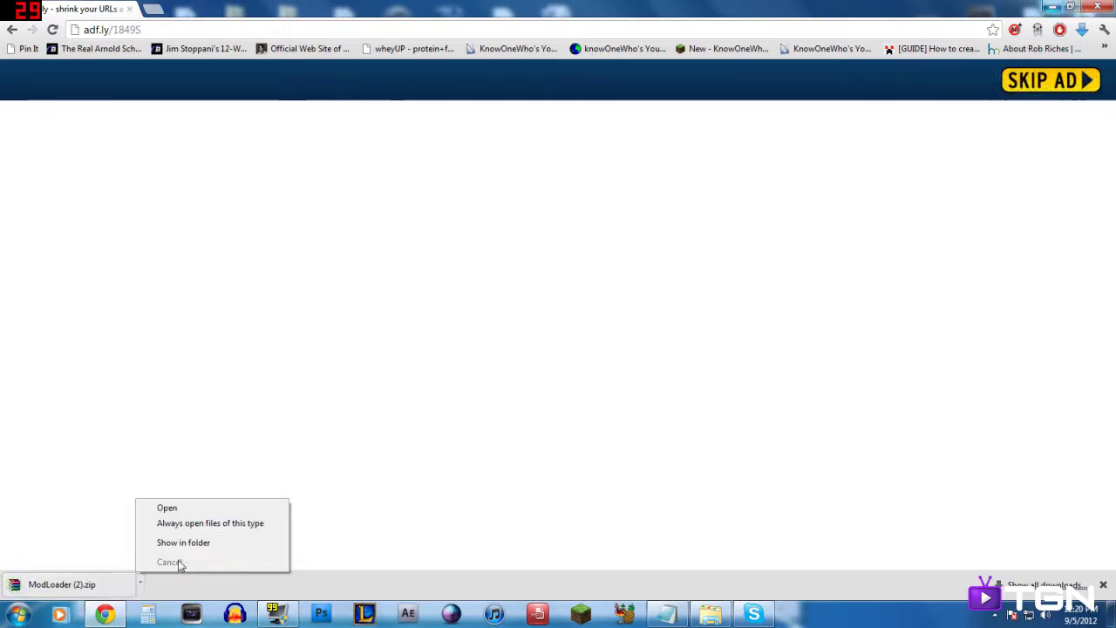
{"action": "left_click", "coordinate": [184, 544]}
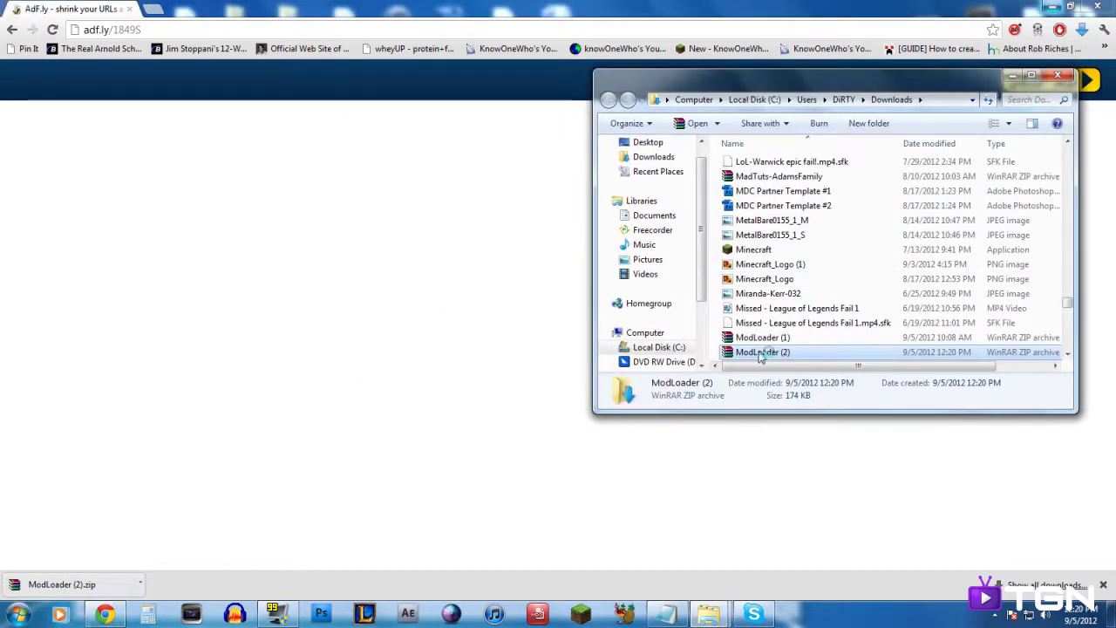
{"action": "left_click_drag", "start_coordinate": [1113, 517], "coordinate": [185, 228]}
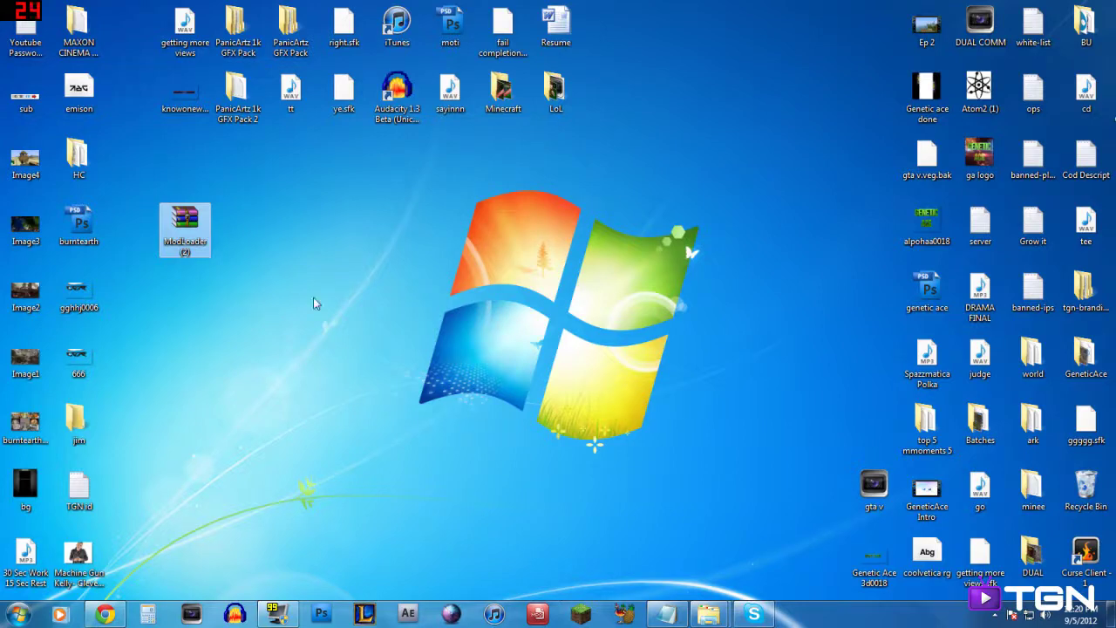
Close the leftover AutoPlay and Downloads Explorer windows.
{"action": "left_click", "coordinate": [709, 613]}
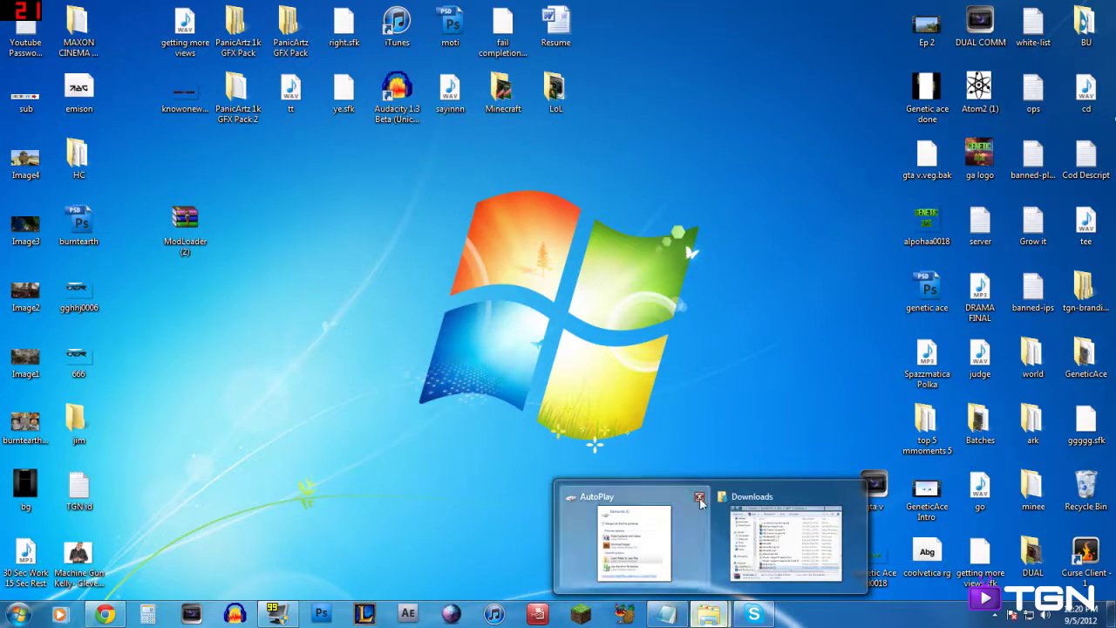
{"action": "left_click", "coordinate": [695, 495]}
{"action": "left_click", "coordinate": [778, 496]}
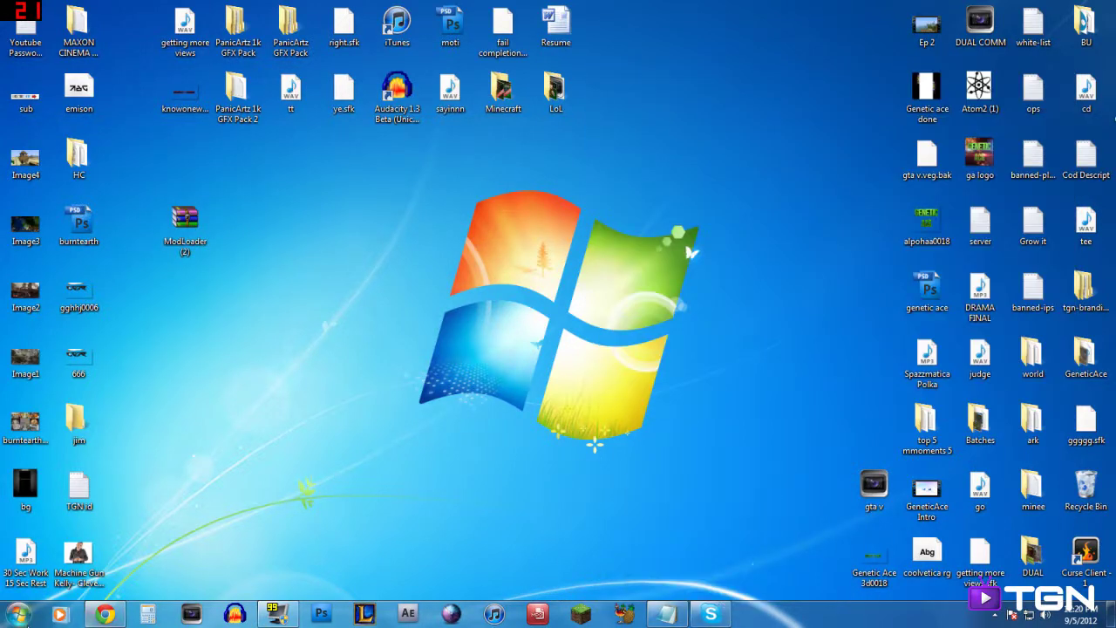
Open the %appdata% Roaming folder, trying Start search and then the Run dialog.
{"action": "left_click", "coordinate": [17, 615]}
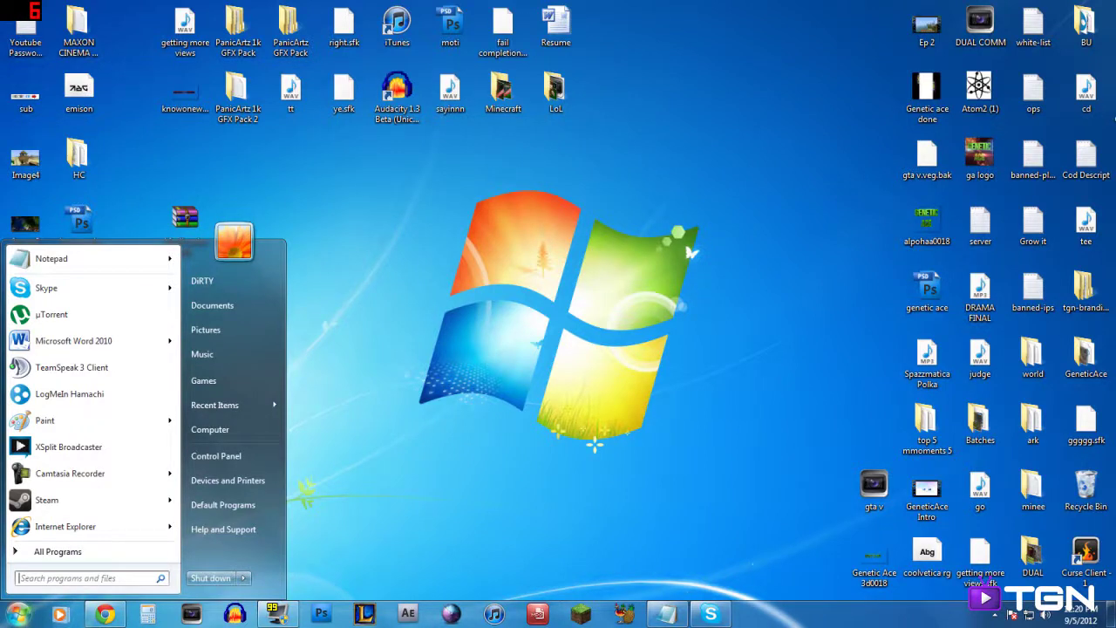
{"action": "type", "text": "%appdata%"}
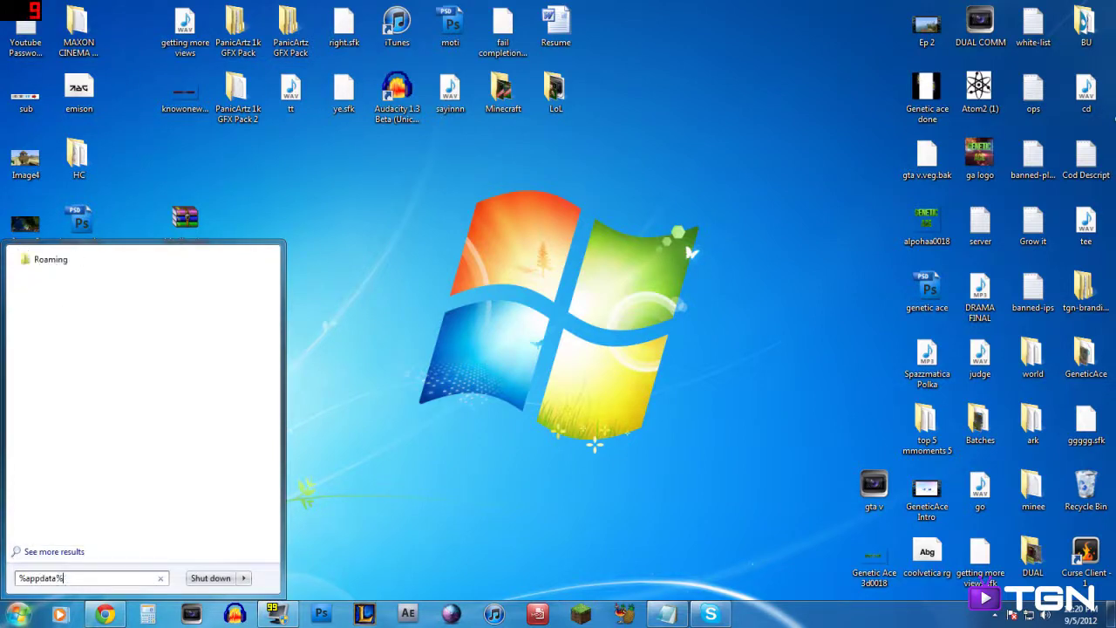
{"action": "key", "text": "Return"}
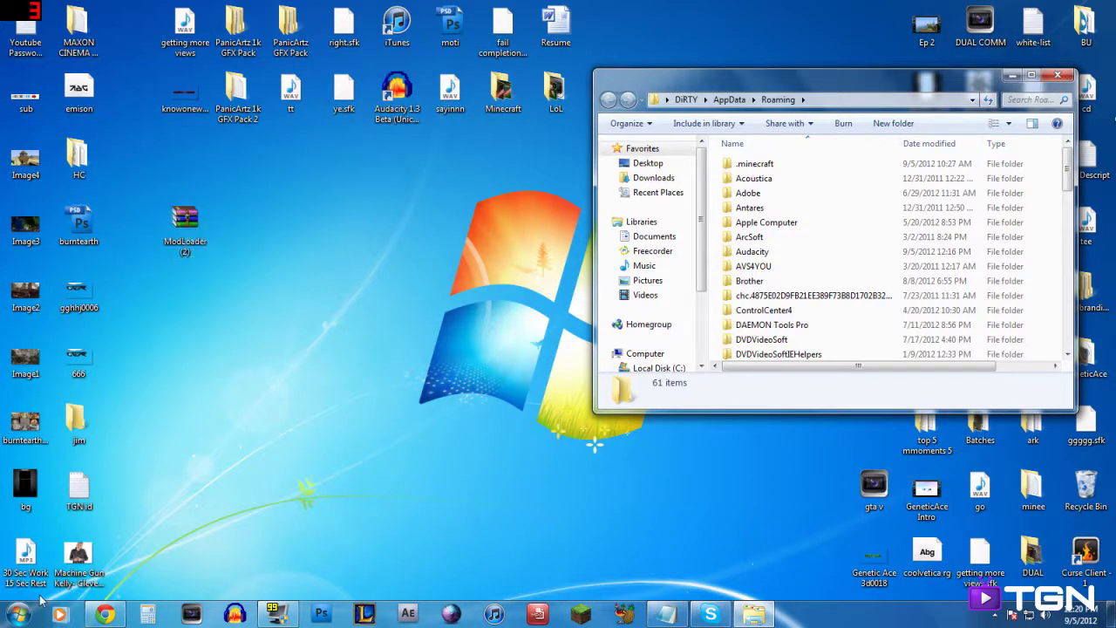
{"action": "left_click", "coordinate": [19, 614]}
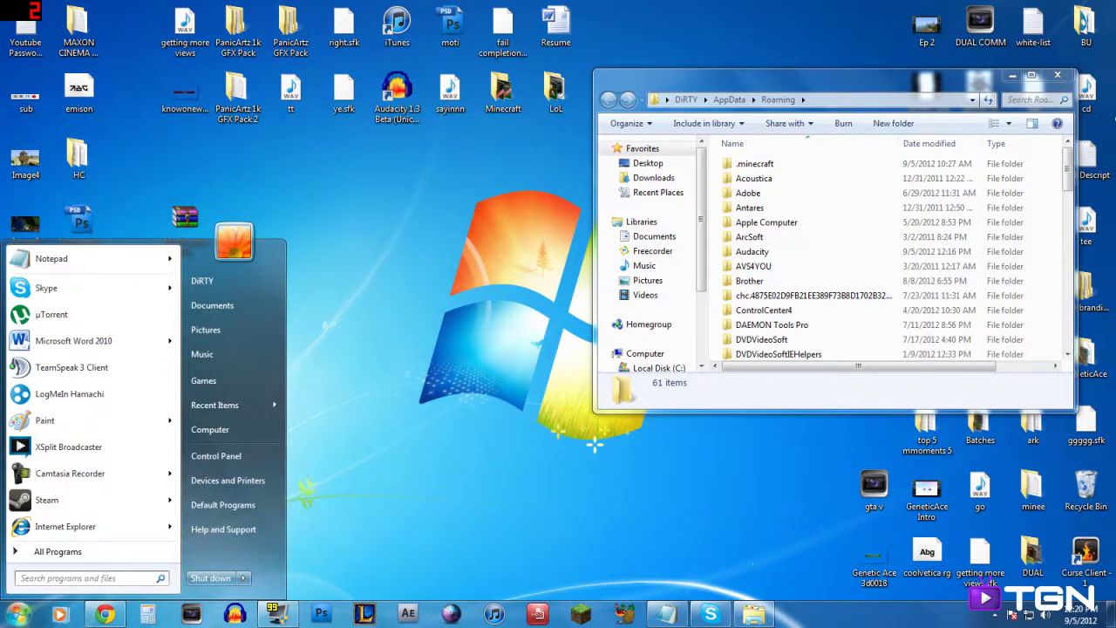
{"action": "type", "text": "run"}
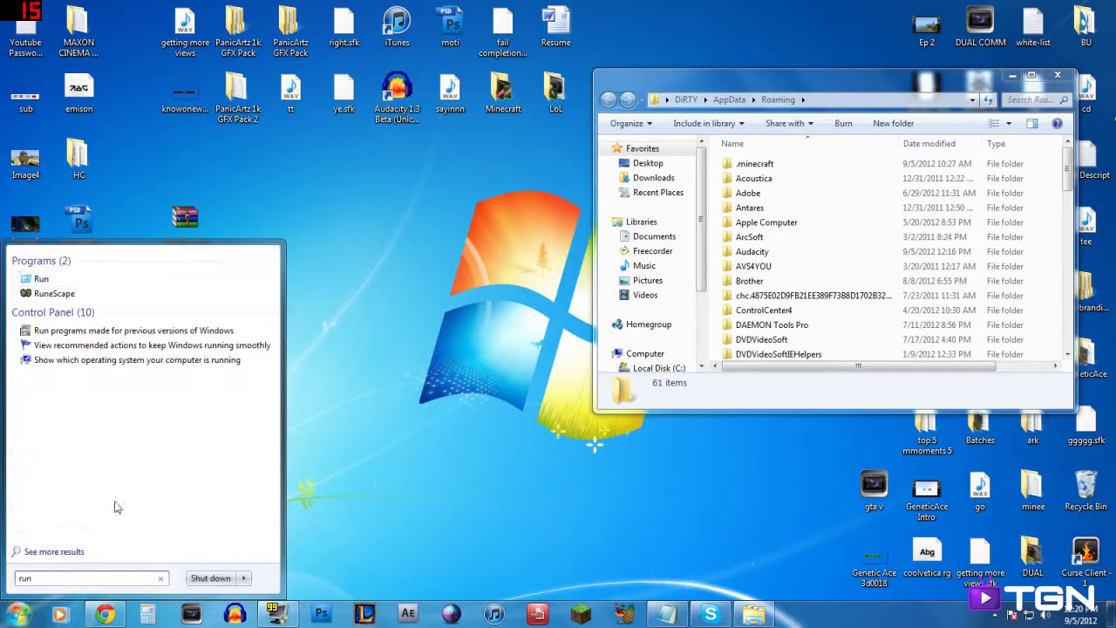
{"action": "left_click", "coordinate": [41, 279]}
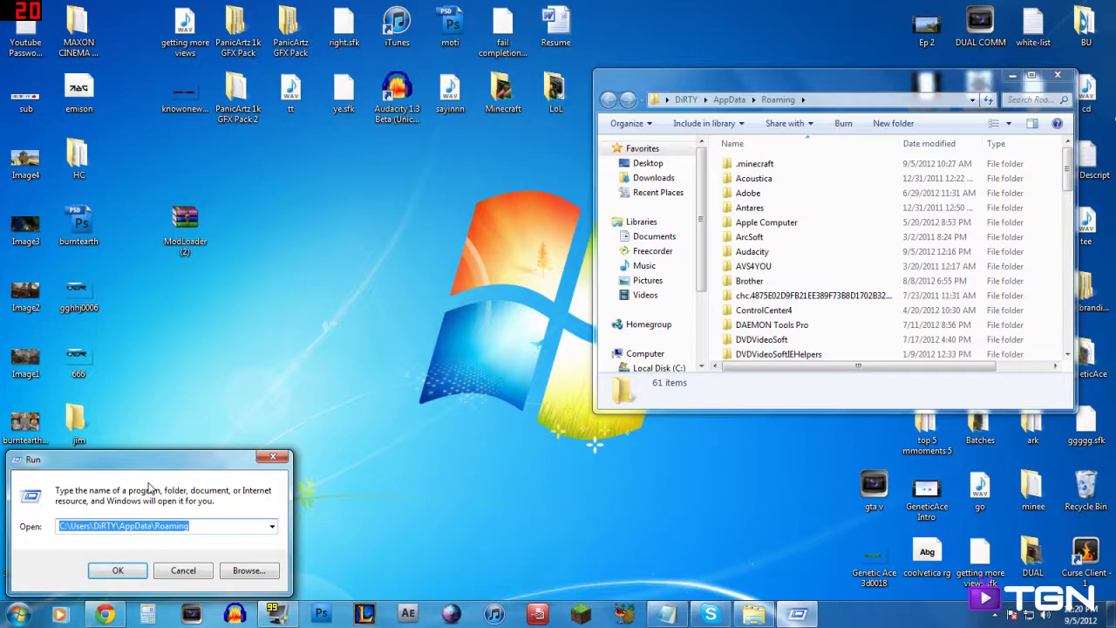
{"action": "type", "text": "%appda"}
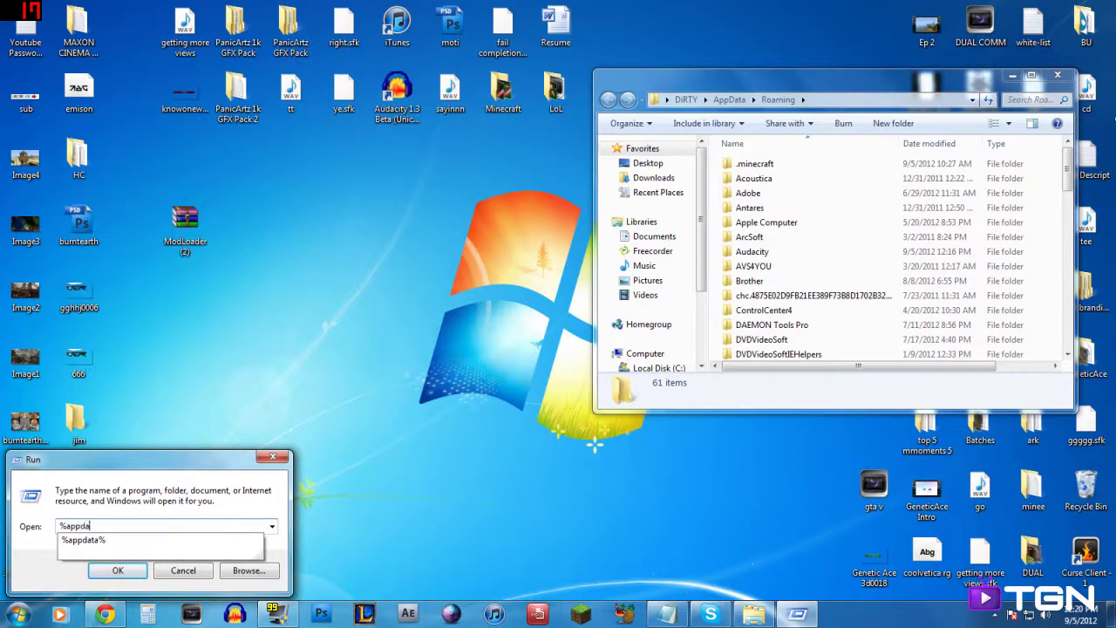
{"action": "type", "text": "ta%"}
{"action": "key", "text": "Return"}
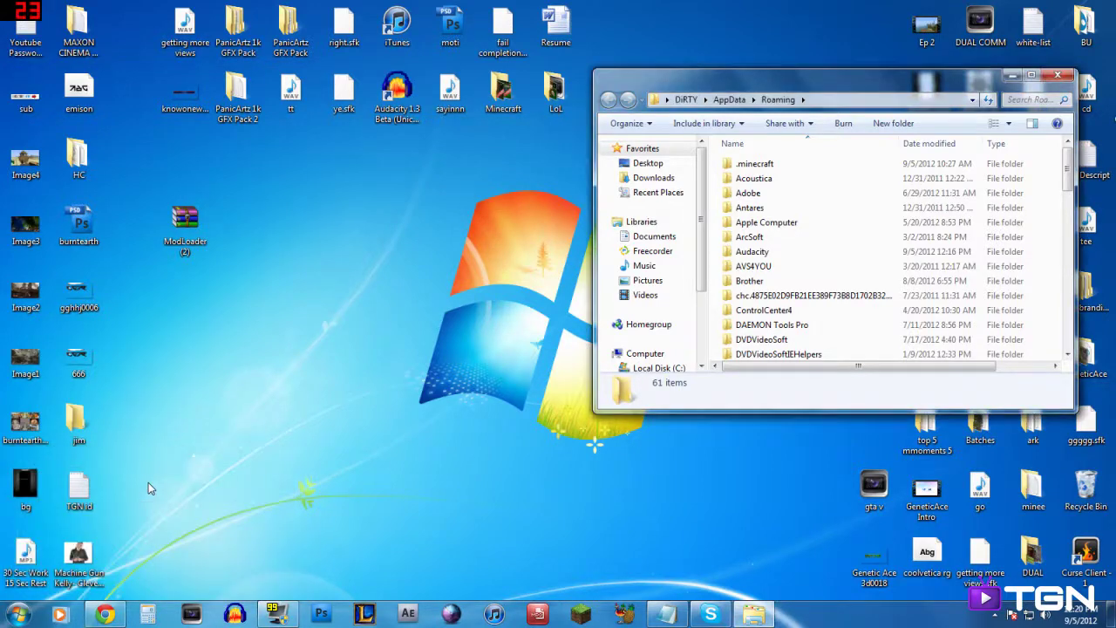
Open the .minecraft folder from the Roaming window.
{"action": "left_click_drag", "start_coordinate": [853, 95], "coordinate": [638, 107]}
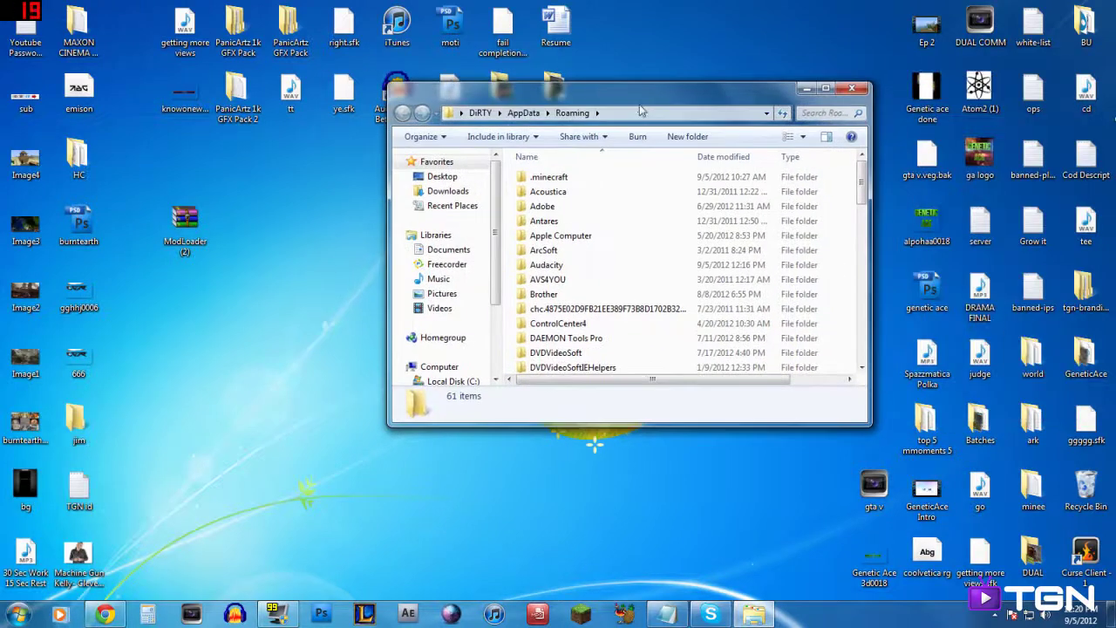
{"action": "double_click", "coordinate": [563, 181]}
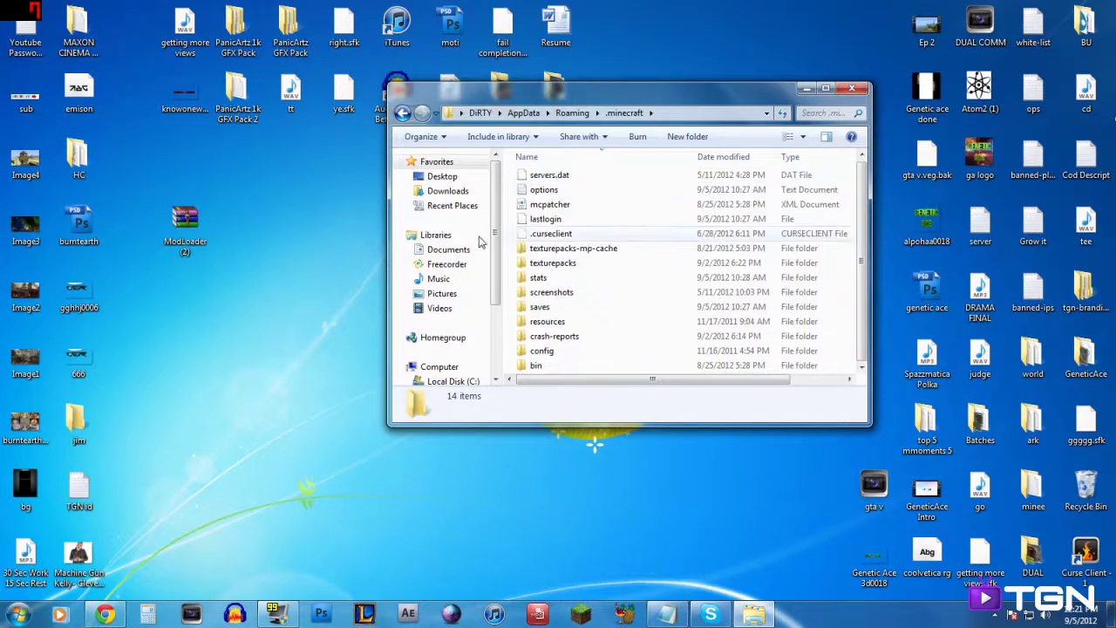
{"action": "left_click", "coordinate": [266, 223]}
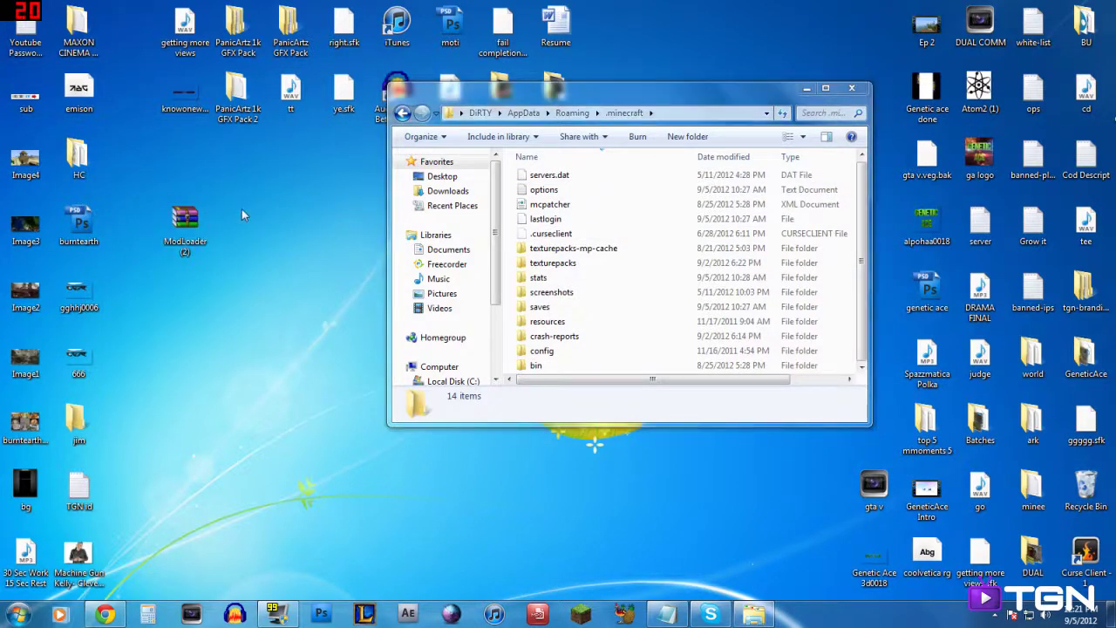
Create a new desktop folder named MC Backup.
{"action": "right_click", "coordinate": [251, 218]}
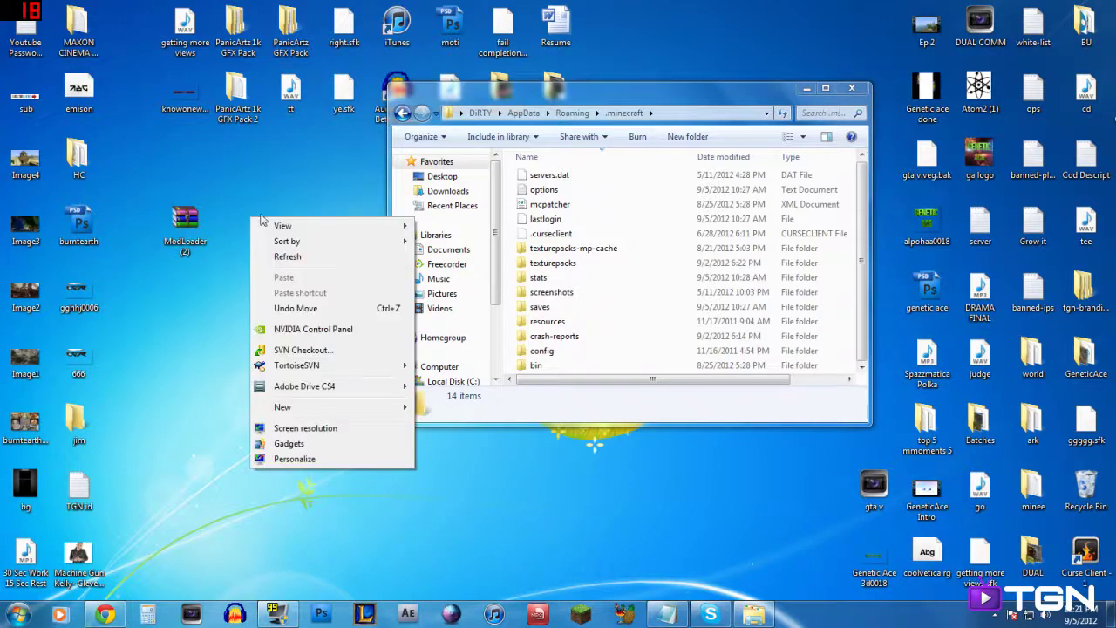
{"action": "mouse_move", "coordinate": [319, 410]}
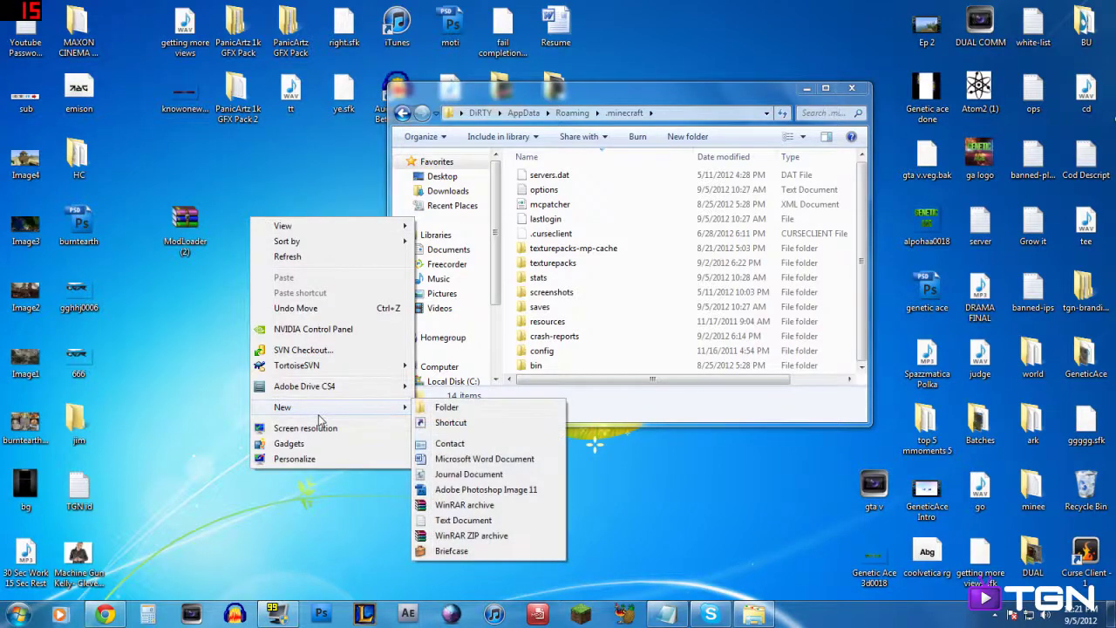
{"action": "left_click", "coordinate": [447, 407]}
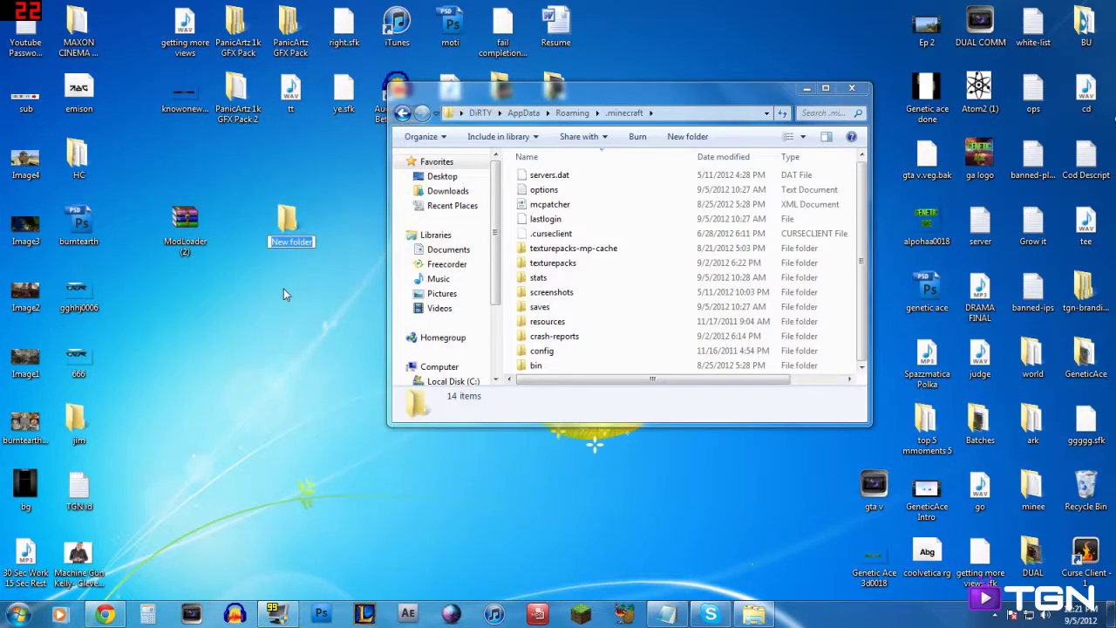
{"action": "type", "text": "MC Backup"}
{"action": "key", "text": "Return"}
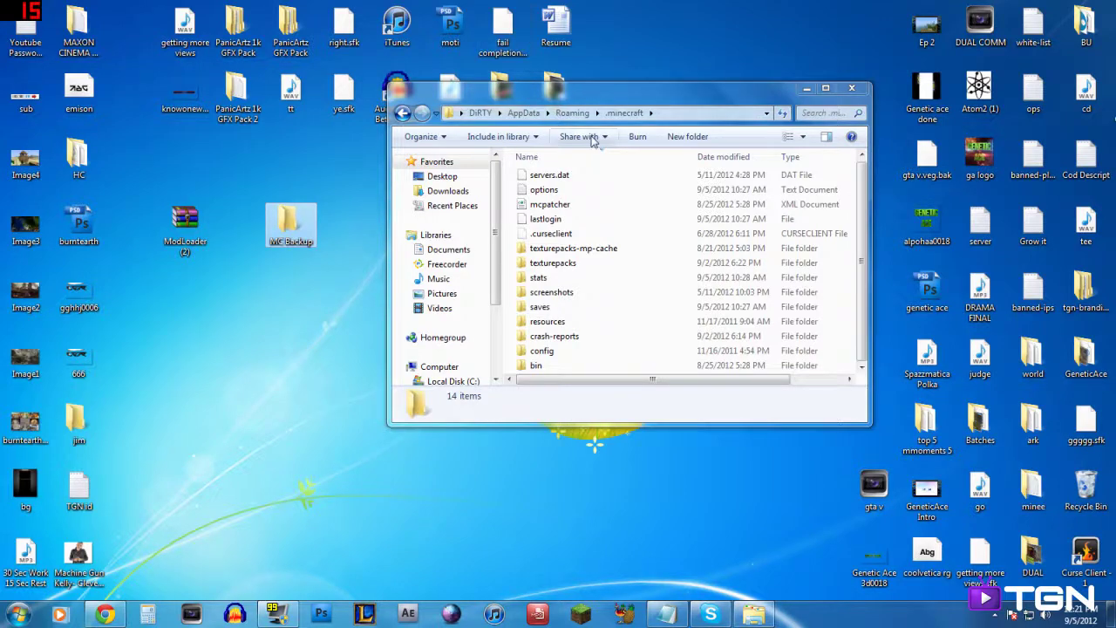
Select all 14 items in .minecraft and drag them into the MC Backup folder.
{"action": "left_click", "coordinate": [587, 179]}
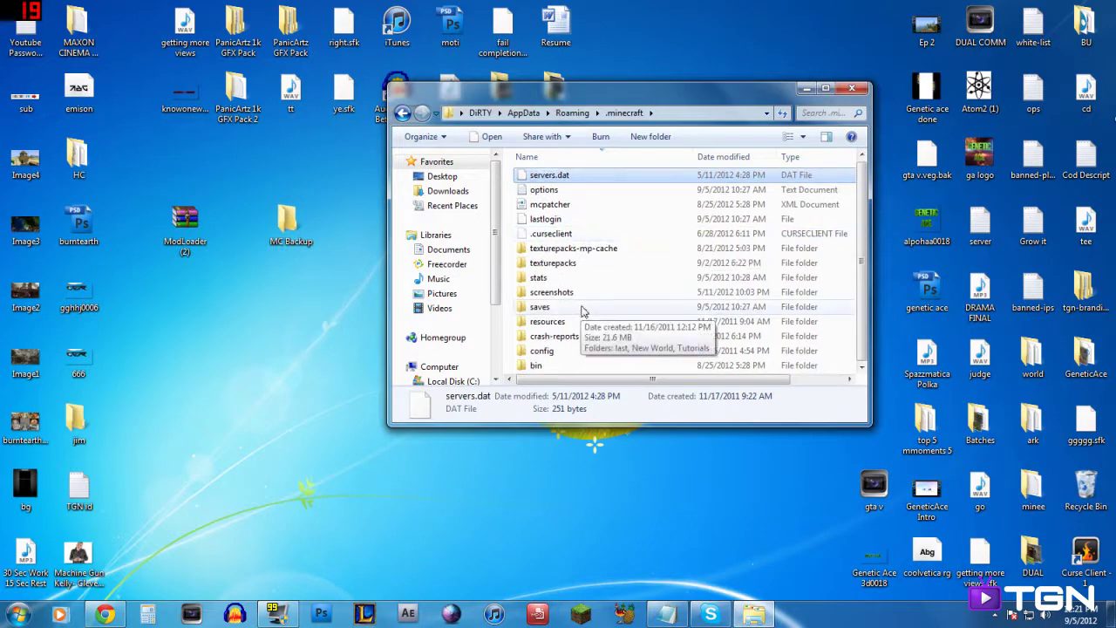
{"action": "key", "text": "ctrl+a"}
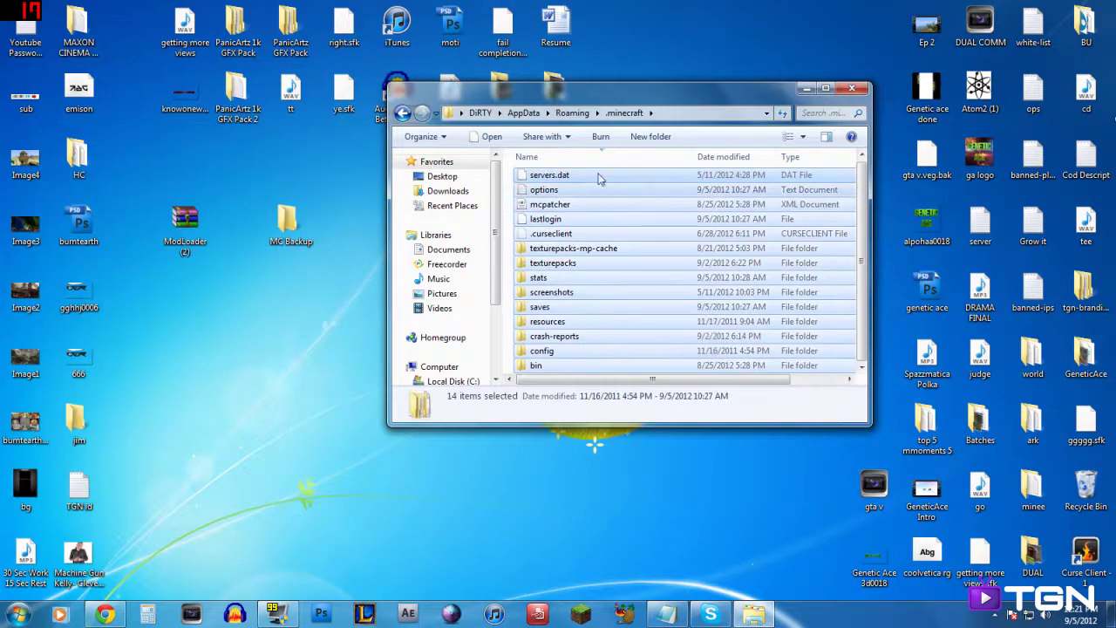
{"action": "left_click", "coordinate": [644, 176]}
{"action": "right_click", "coordinate": [653, 178]}
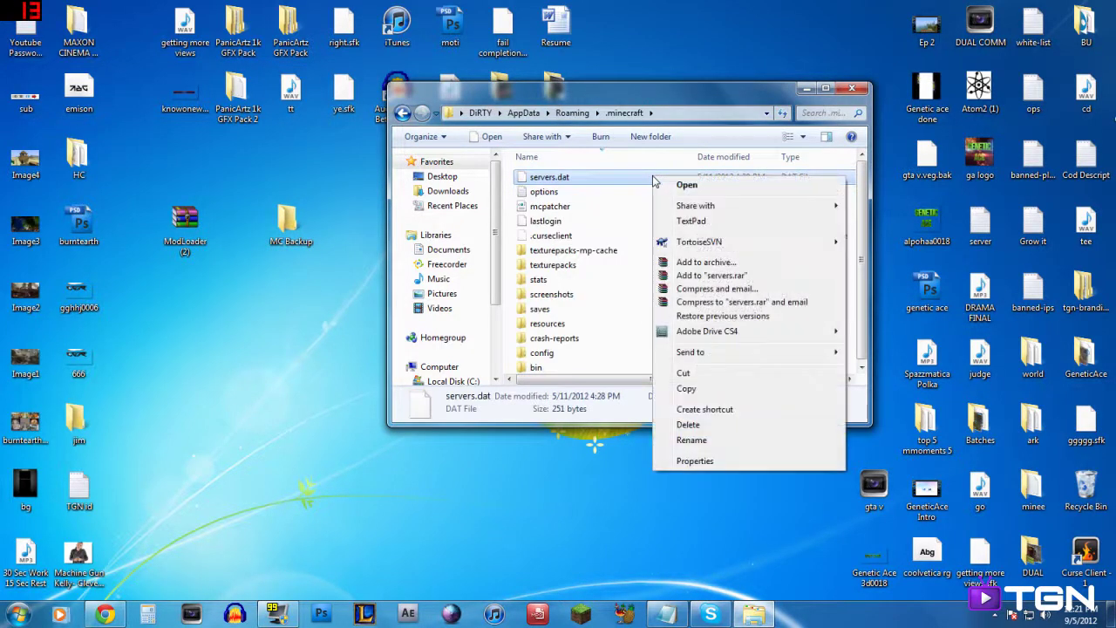
{"action": "left_click", "coordinate": [596, 236]}
{"action": "left_click", "coordinate": [565, 177]}
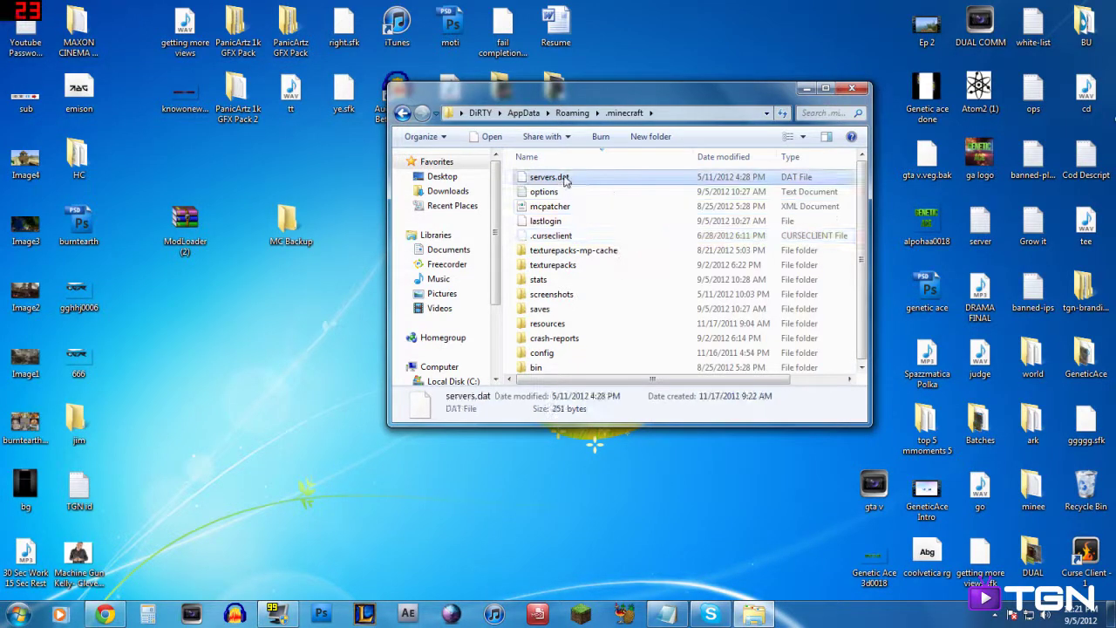
{"action": "scroll", "coordinate": [843, 240], "scroll_direction": "down", "scroll_amount": 1}
{"action": "left_click", "coordinate": [683, 365], "text": "shift"}
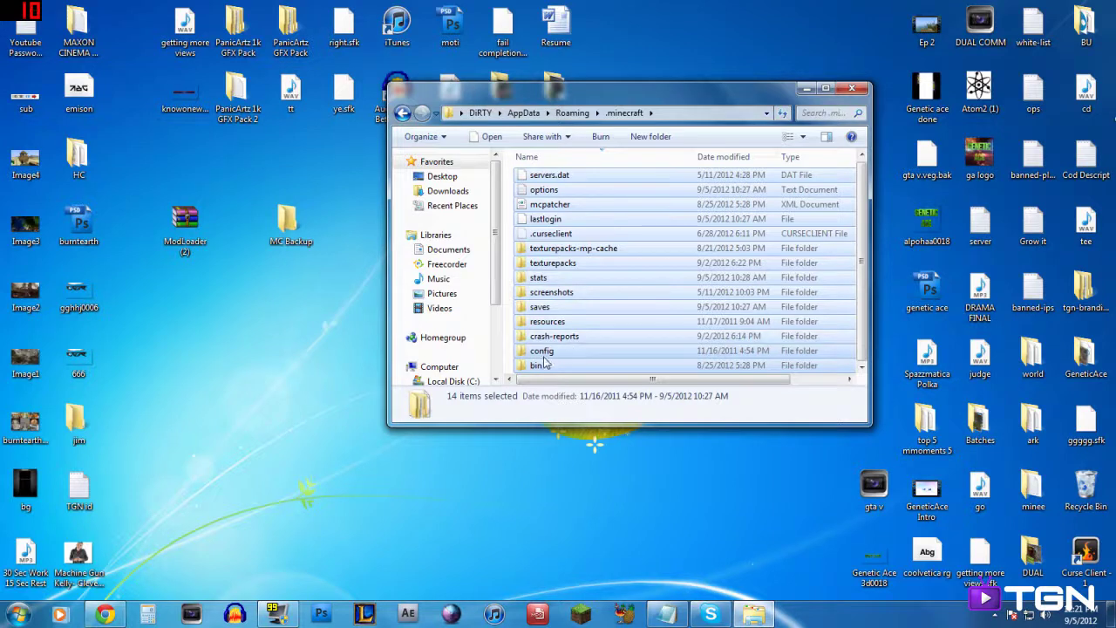
{"action": "left_click_drag", "start_coordinate": [546, 365], "coordinate": [294, 231]}
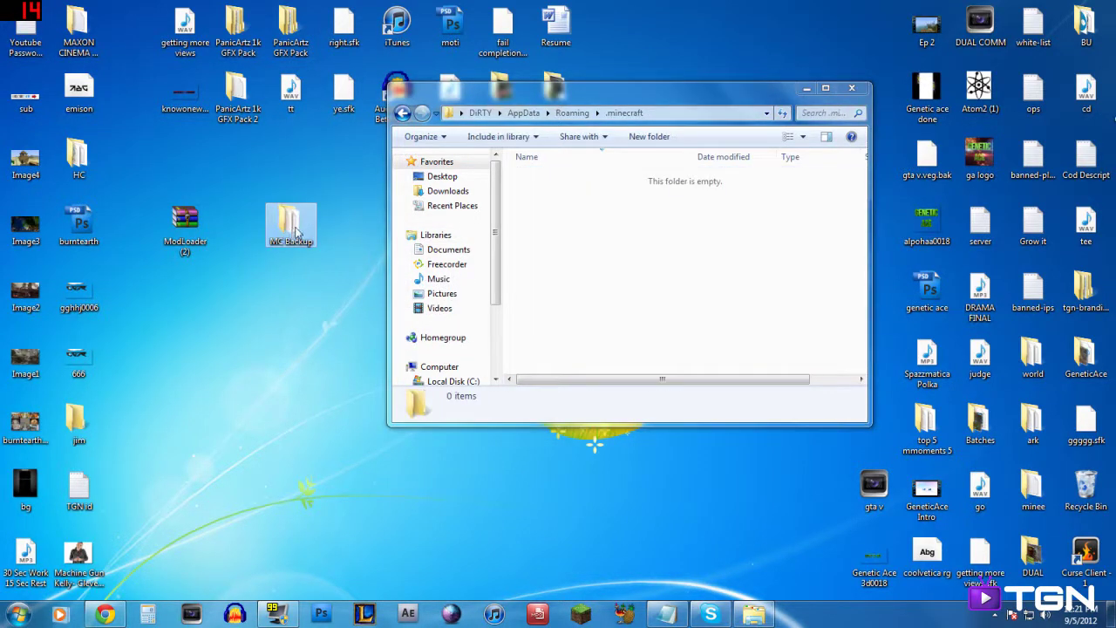
Open MC Backup and place it left of the .minecraft window.
{"action": "double_click", "coordinate": [296, 231]}
{"action": "left_click_drag", "start_coordinate": [557, 102], "coordinate": [161, 217]}
{"action": "left_click_drag", "start_coordinate": [523, 88], "coordinate": [683, 104]}
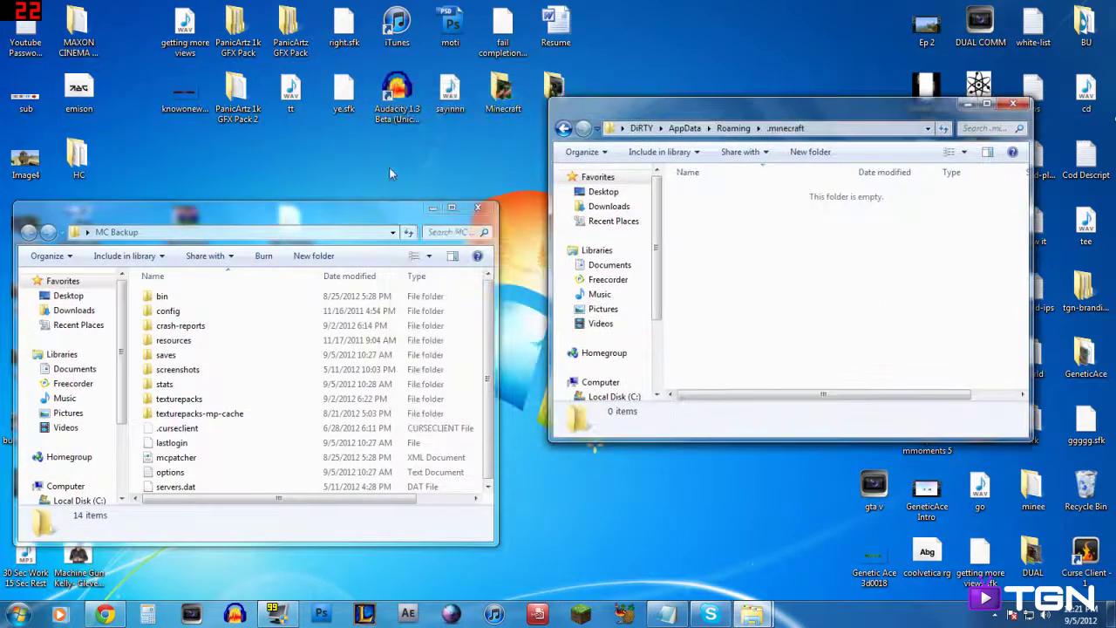
Copy the saves folder from MC Backup into .minecraft.
{"action": "left_click_drag", "start_coordinate": [318, 216], "coordinate": [346, 127]}
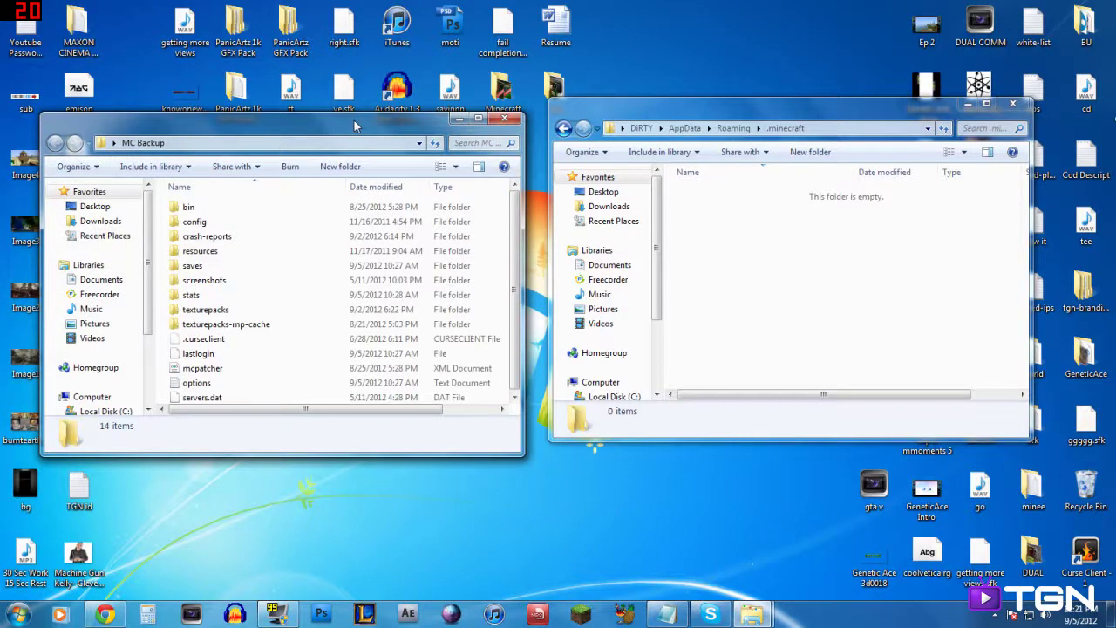
{"action": "left_click", "coordinate": [208, 269]}
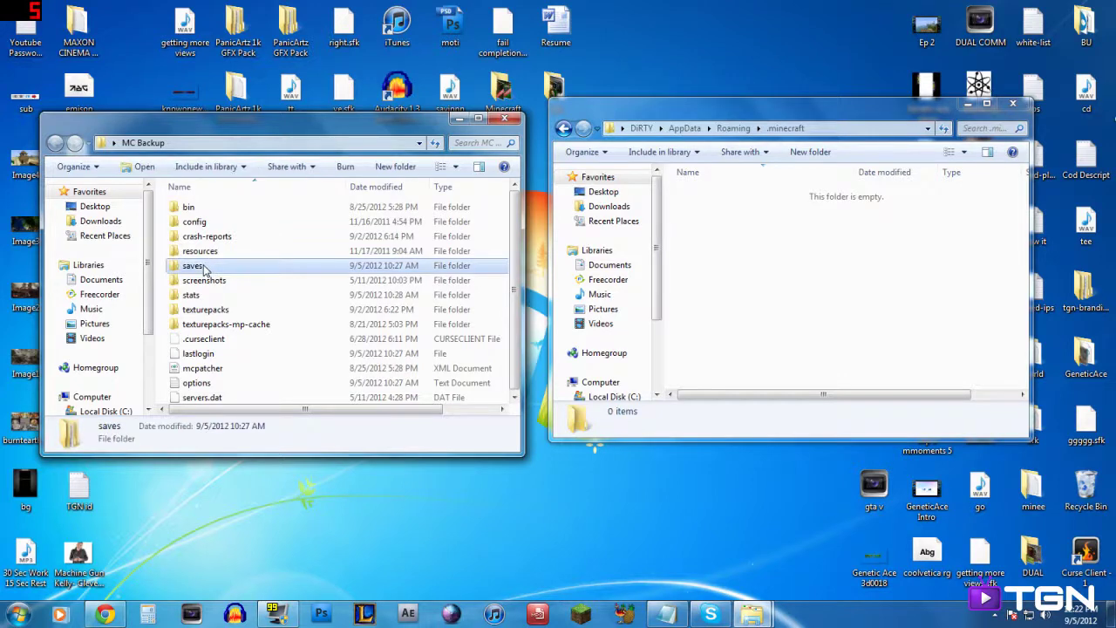
{"action": "right_click", "coordinate": [200, 269]}
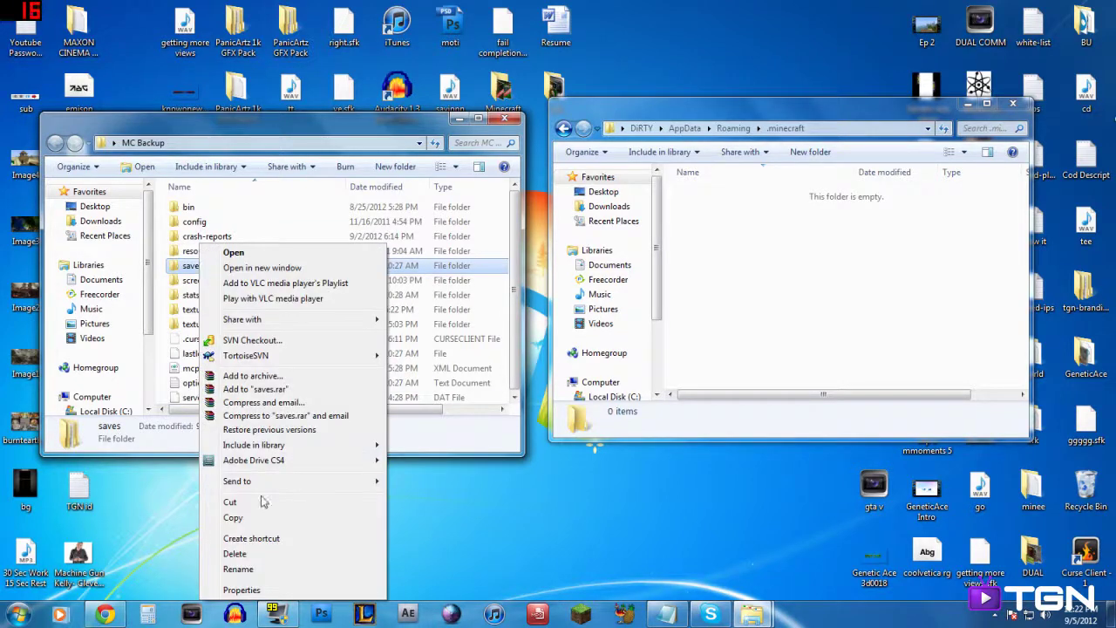
{"action": "left_click", "coordinate": [233, 518]}
{"action": "left_click", "coordinate": [709, 270]}
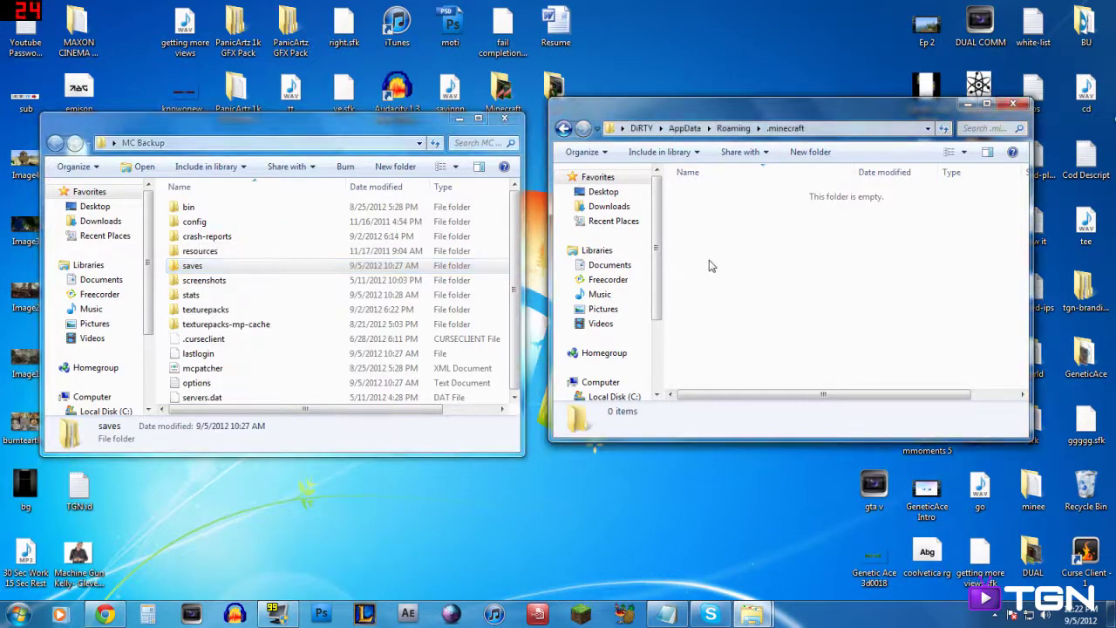
{"action": "right_click", "coordinate": [709, 259]}
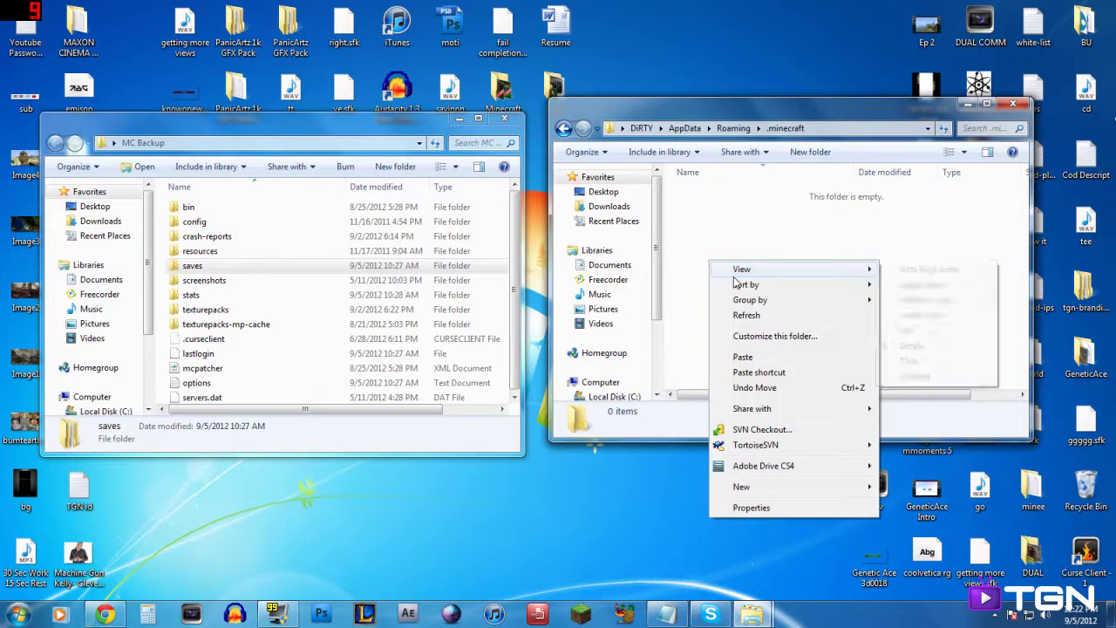
{"action": "left_click", "coordinate": [743, 357]}
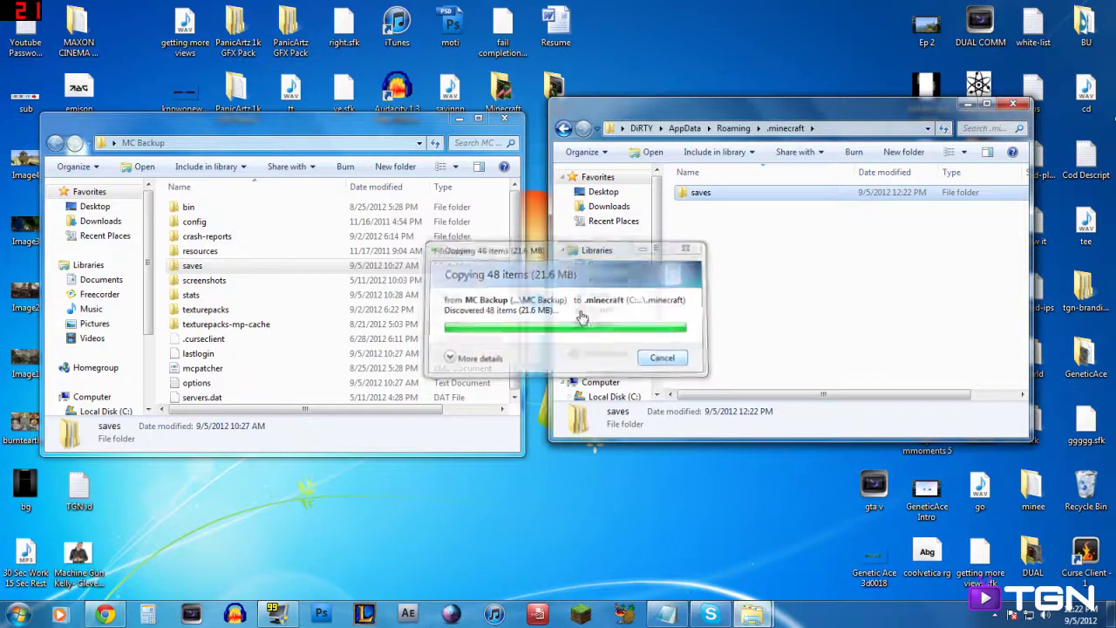
Copy the lastlogin file from MC Backup into .minecraft.
{"action": "right_click", "coordinate": [263, 359]}
{"action": "left_click", "coordinate": [246, 362]}
{"action": "right_click", "coordinate": [232, 357]}
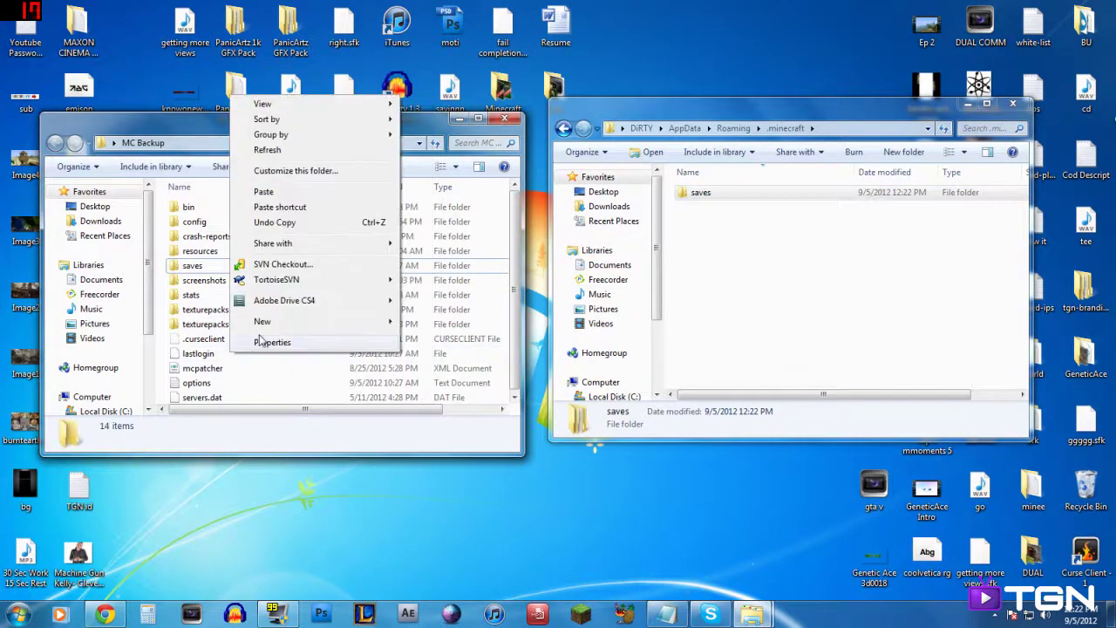
{"action": "right_click", "coordinate": [209, 353]}
{"action": "left_click", "coordinate": [241, 267]}
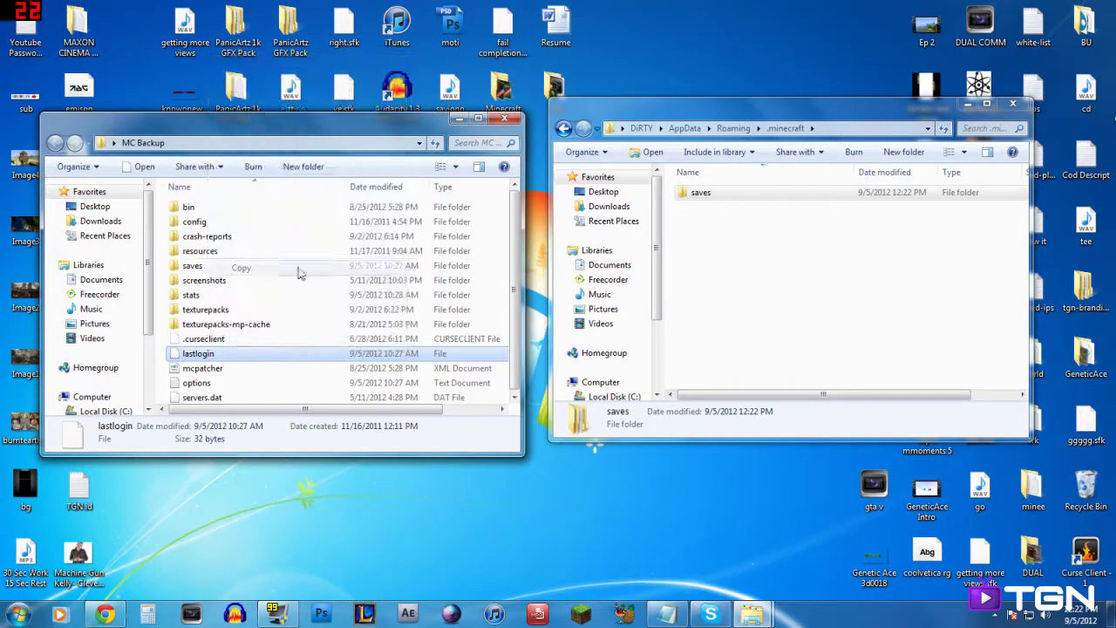
{"action": "right_click", "coordinate": [742, 254]}
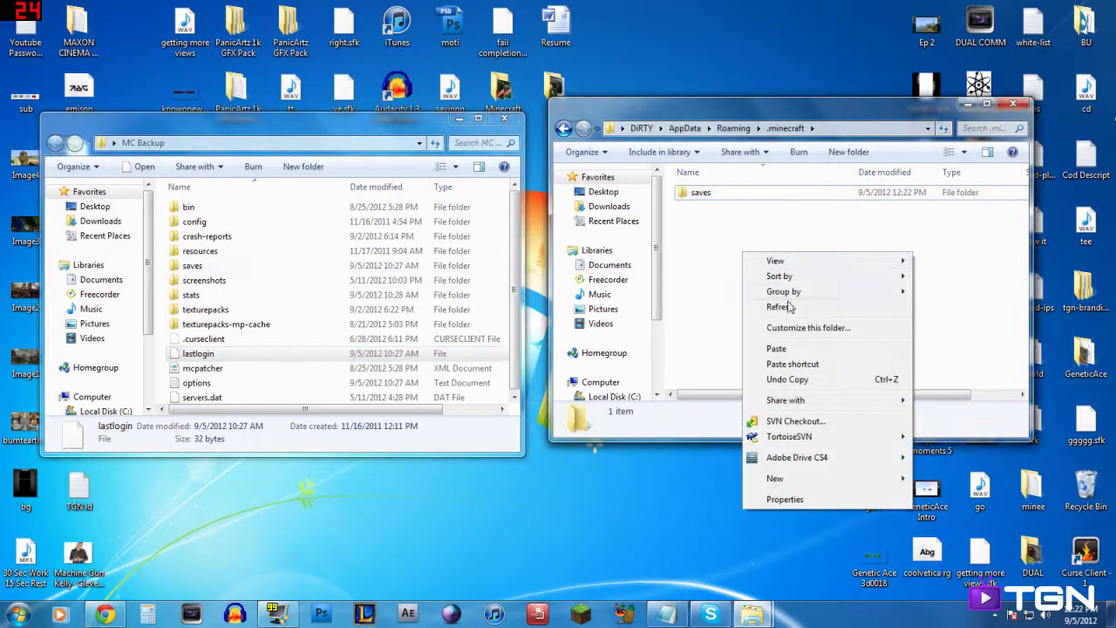
{"action": "left_click", "coordinate": [790, 351]}
Copy servers.dat into .minecraft, then close the MC Backup window.
{"action": "left_click", "coordinate": [520, 281]}
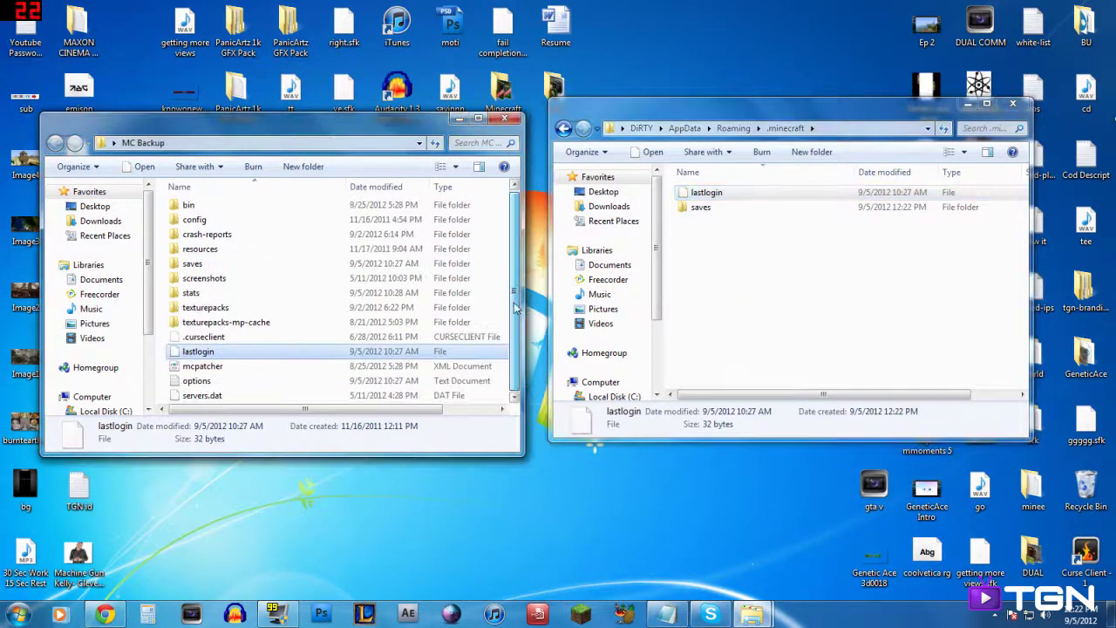
{"action": "right_click", "coordinate": [246, 405]}
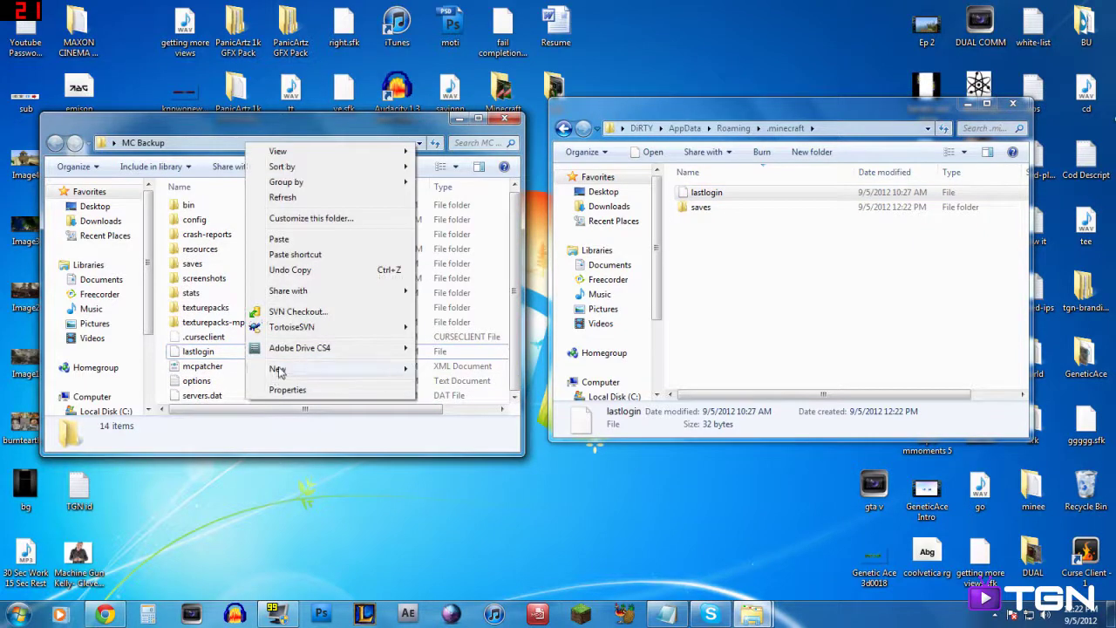
{"action": "mouse_move", "coordinate": [277, 374]}
{"action": "left_click", "coordinate": [202, 394]}
{"action": "right_click", "coordinate": [201, 394]}
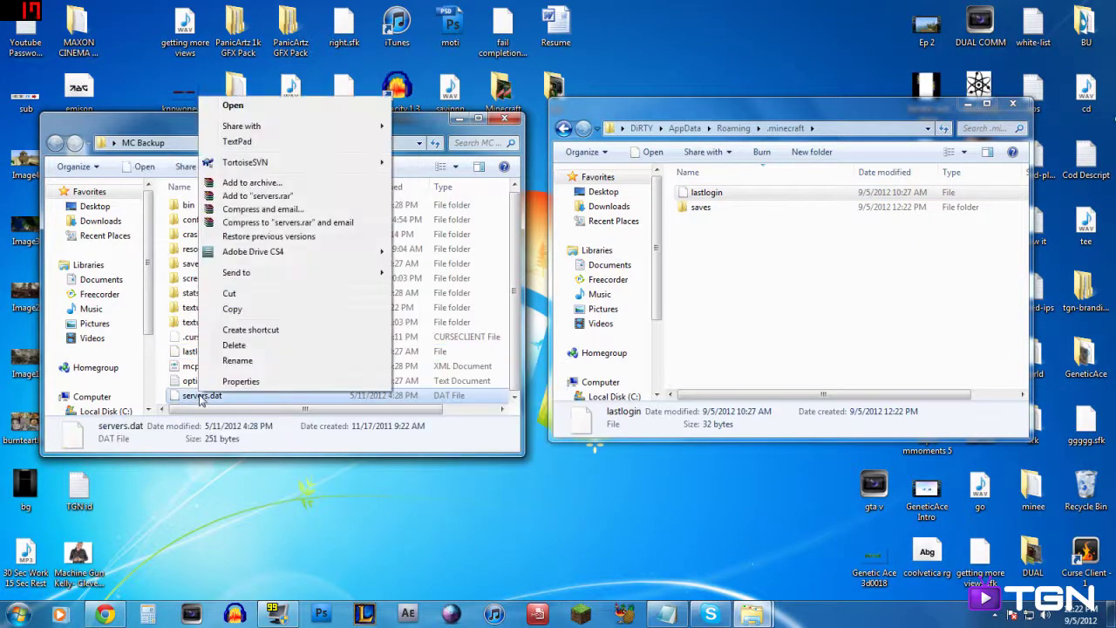
{"action": "left_click", "coordinate": [244, 314]}
{"action": "right_click", "coordinate": [713, 245]}
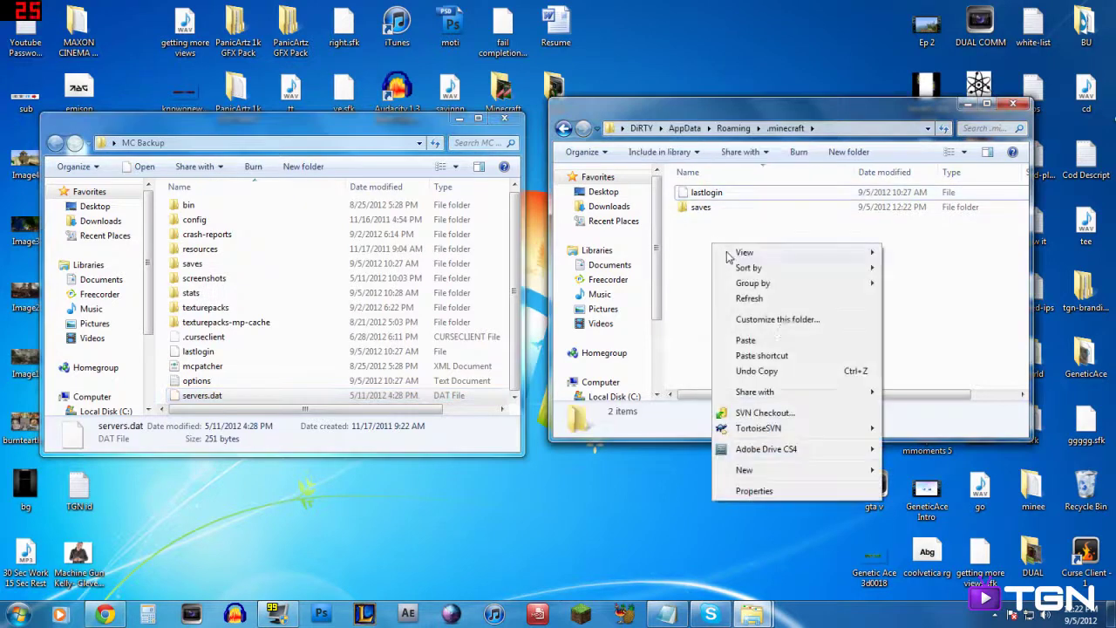
{"action": "left_click", "coordinate": [755, 343]}
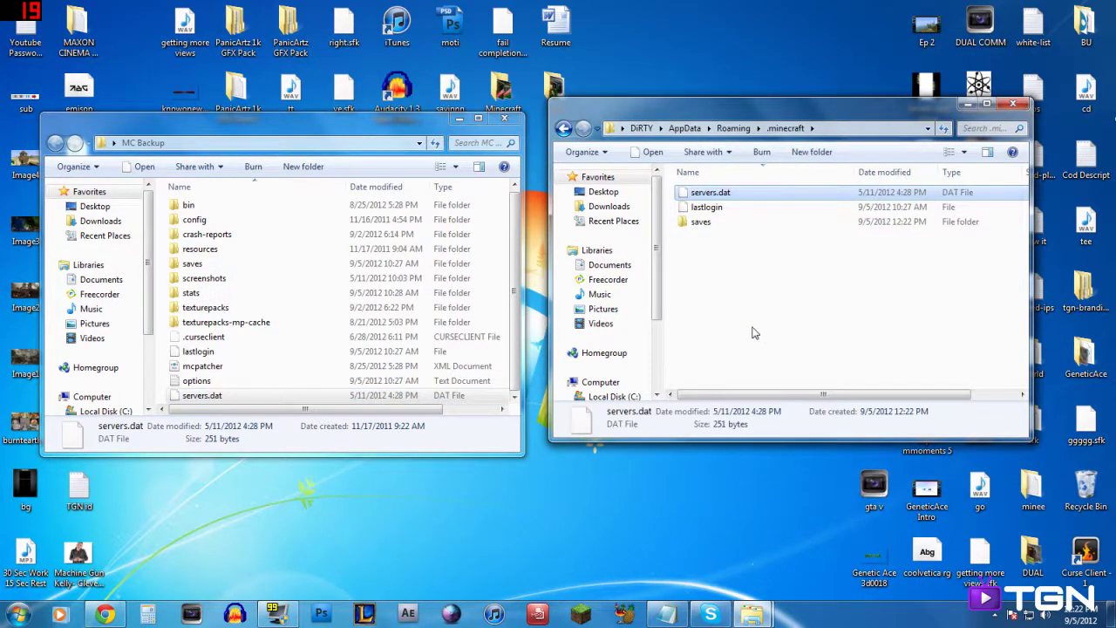
{"action": "left_click", "coordinate": [504, 118]}
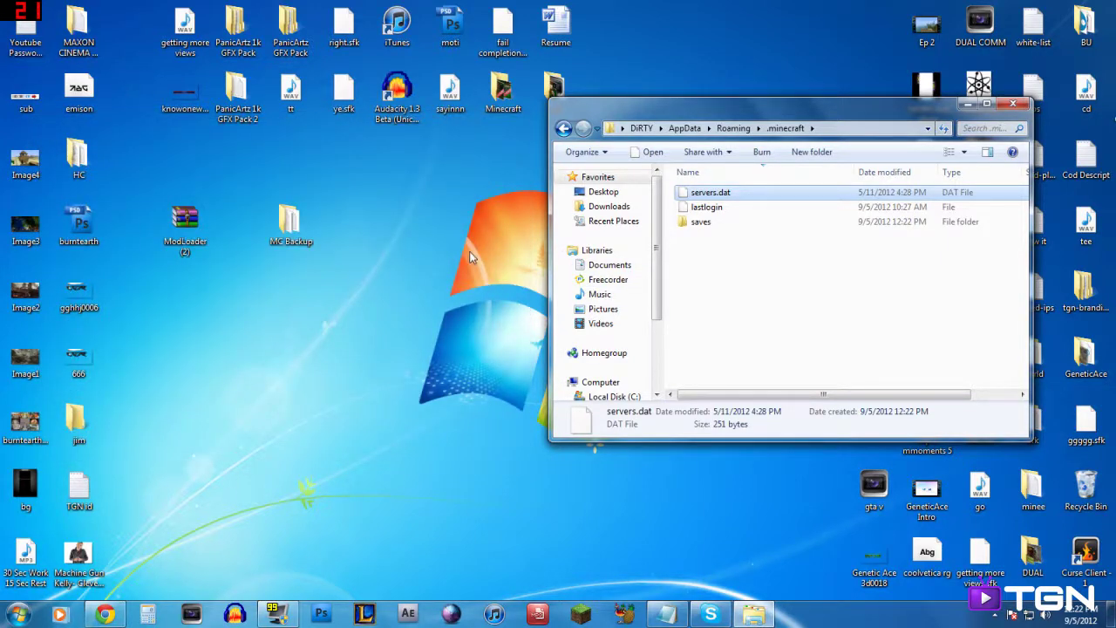
Launch Minecraft 1.3.2 from the launcher, log in, let it update, then close the game.
{"action": "left_click", "coordinate": [580, 614]}
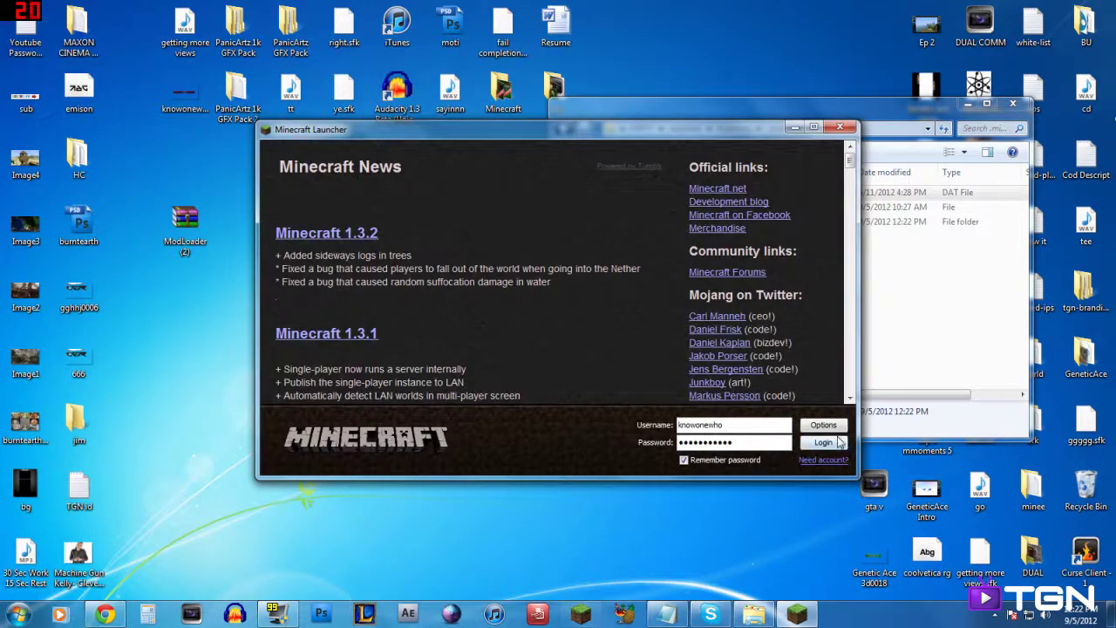
{"action": "left_click", "coordinate": [839, 445]}
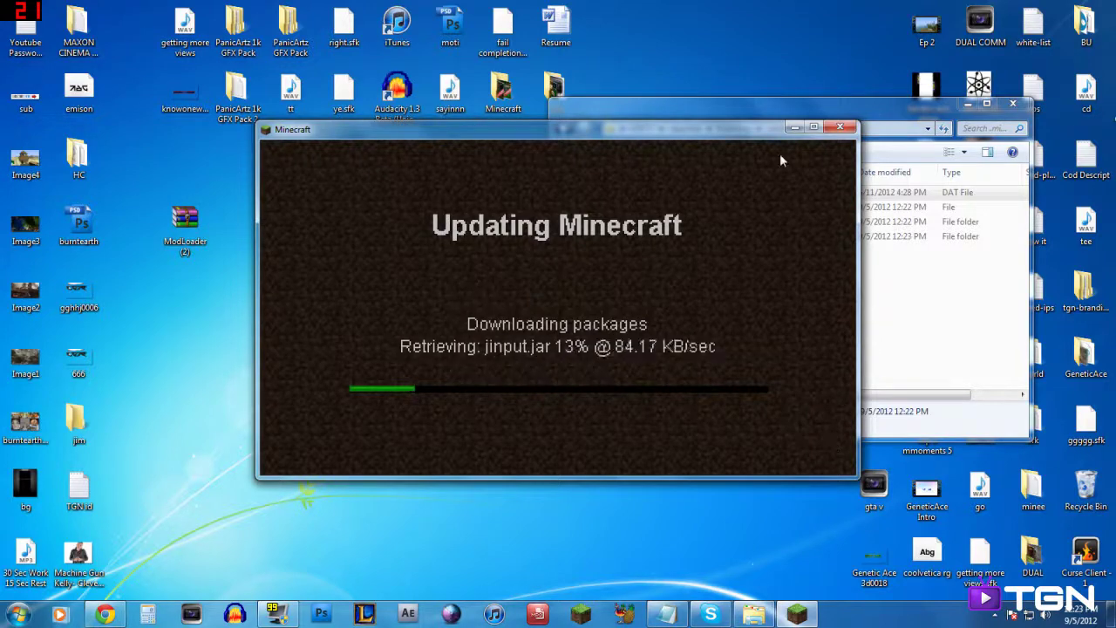
{"action": "left_click", "coordinate": [768, 109]}
{"action": "left_click_drag", "start_coordinate": [512, 138], "coordinate": [315, 123]}
{"action": "left_click", "coordinate": [759, 112]}
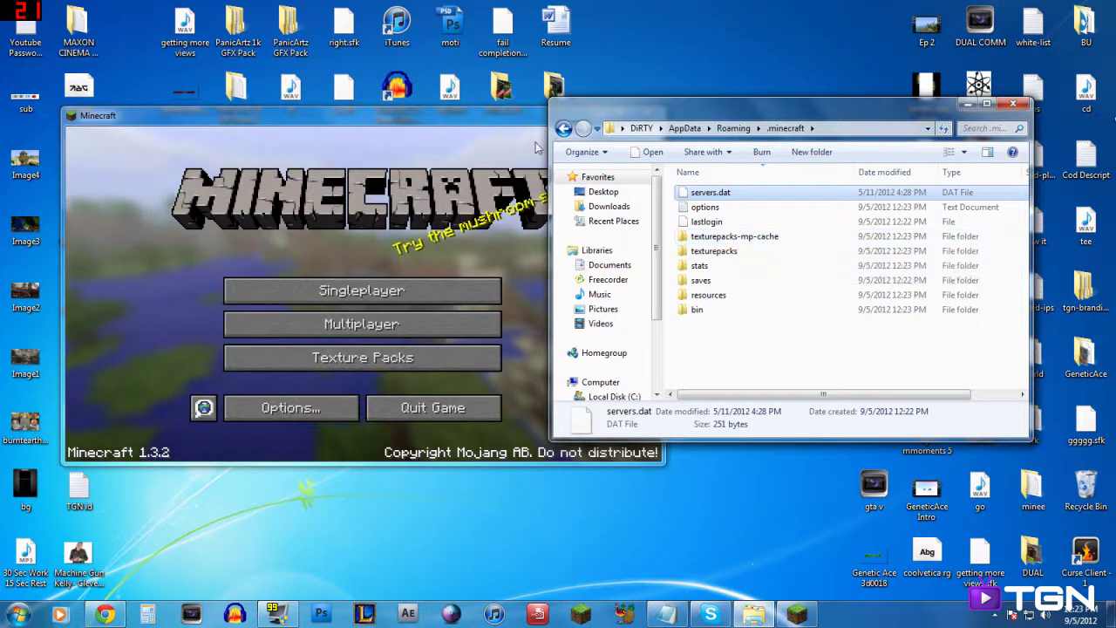
{"action": "left_click", "coordinate": [536, 149]}
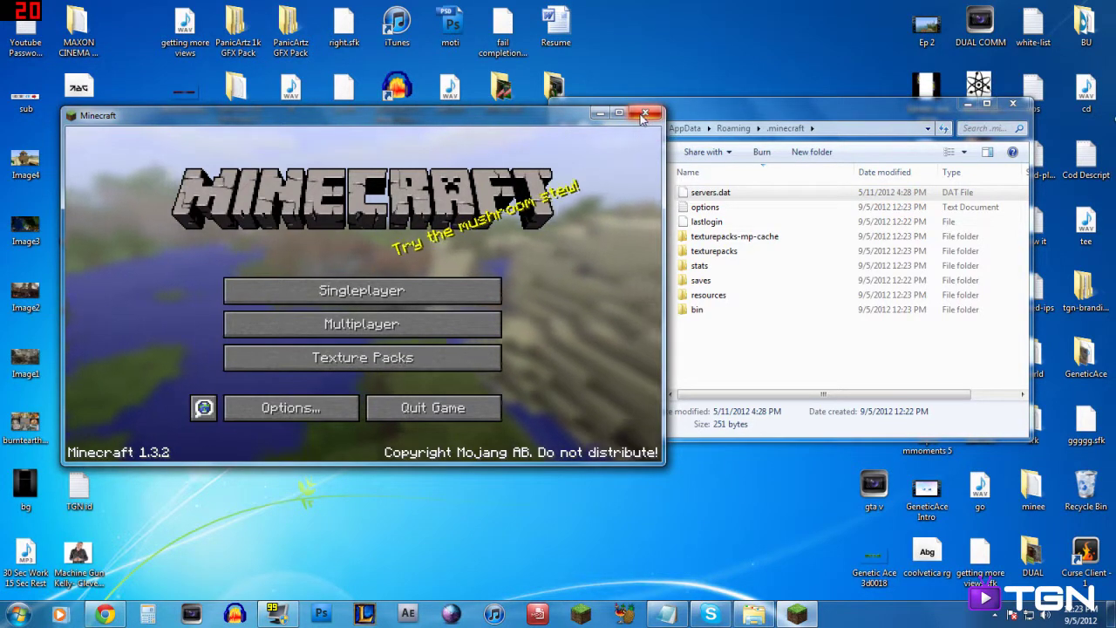
{"action": "left_click", "coordinate": [644, 114]}
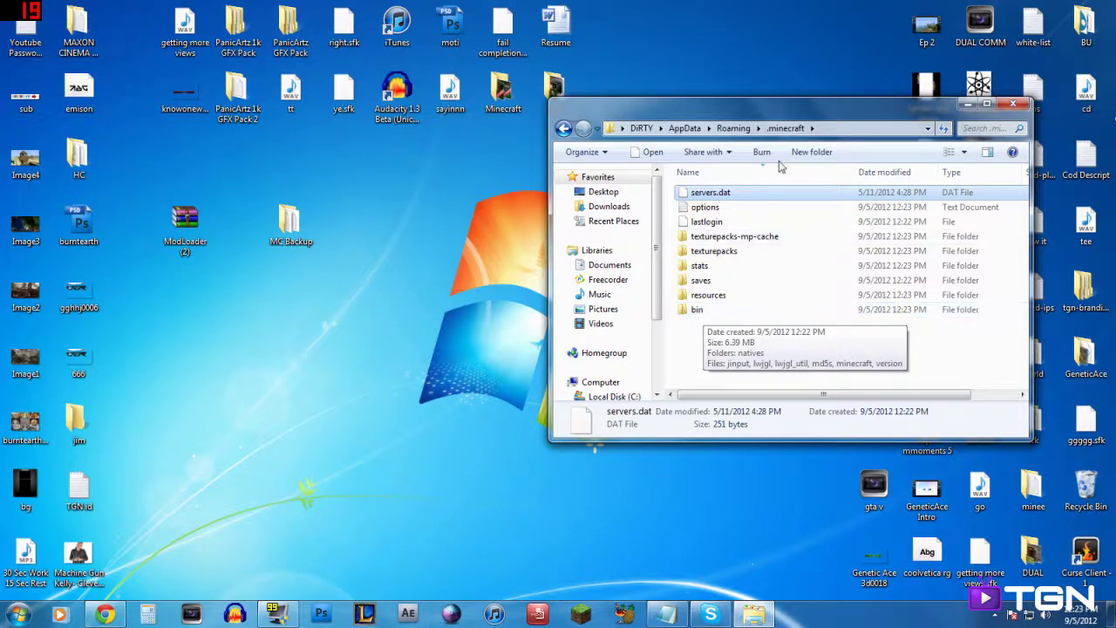
Open minecraft.jar from .minecraft\bin with Open with > WinRAR archiver.
{"action": "double_click", "coordinate": [704, 310]}
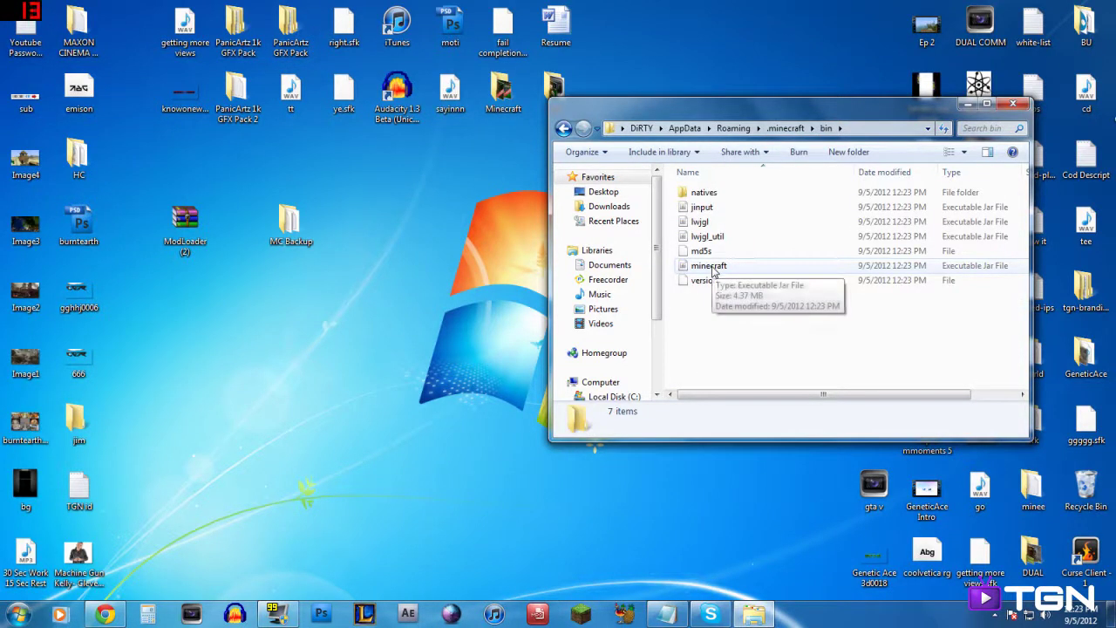
{"action": "left_click", "coordinate": [713, 270]}
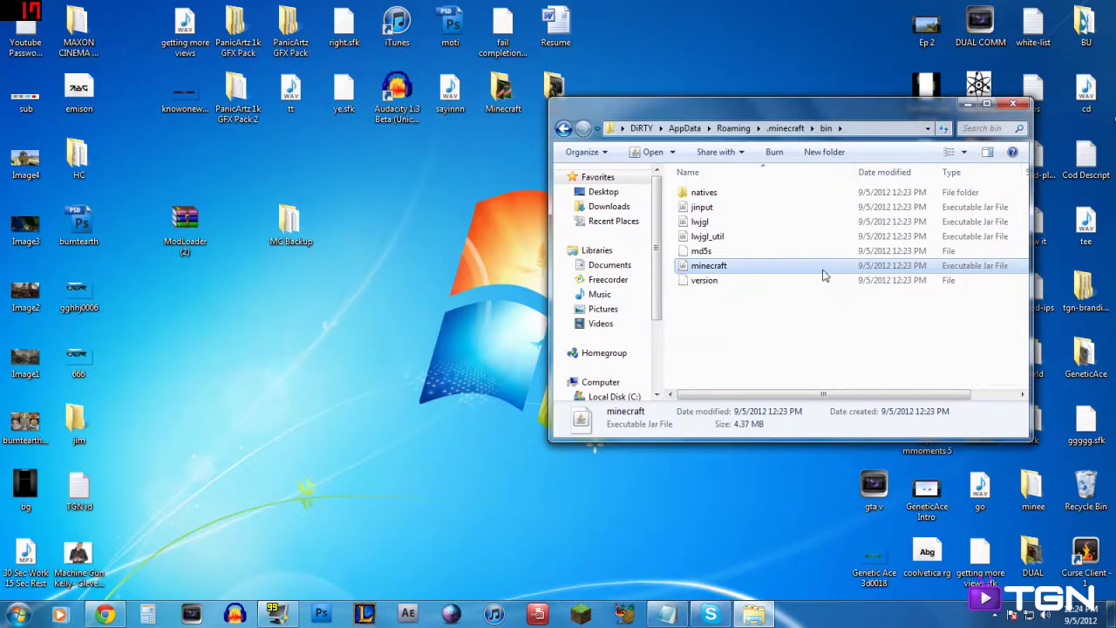
{"action": "right_click", "coordinate": [729, 268]}
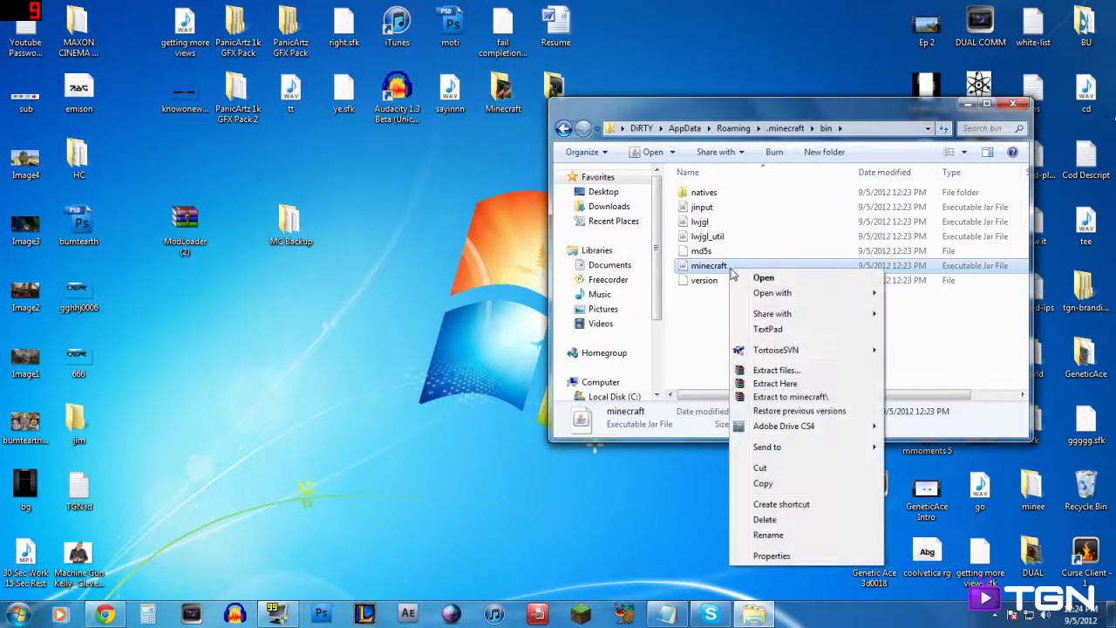
{"action": "mouse_move", "coordinate": [772, 292]}
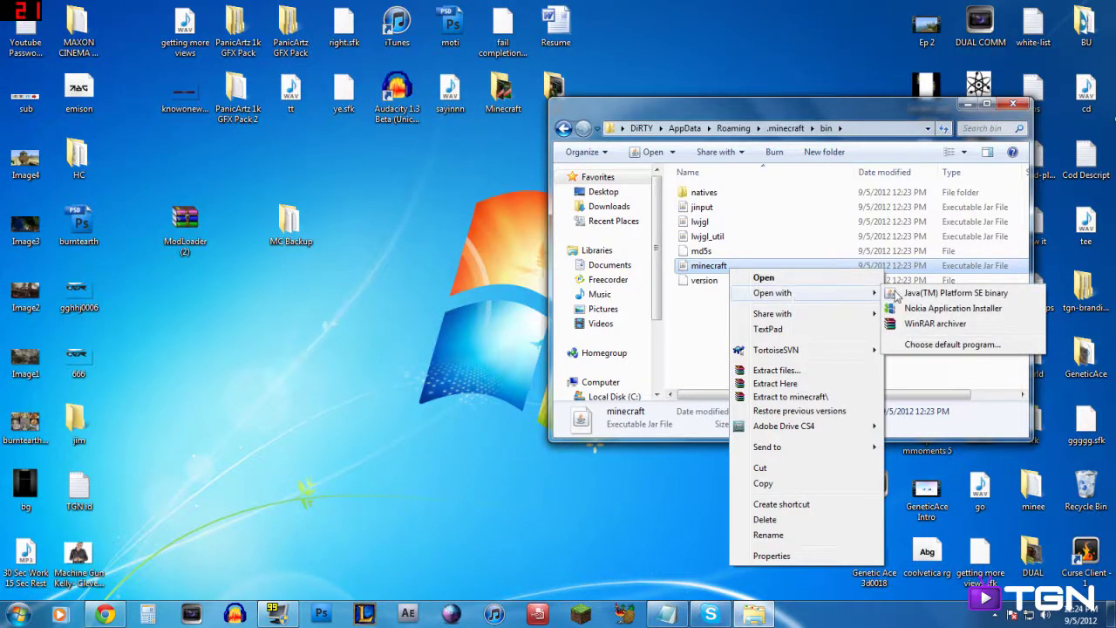
{"action": "left_click", "coordinate": [932, 327]}
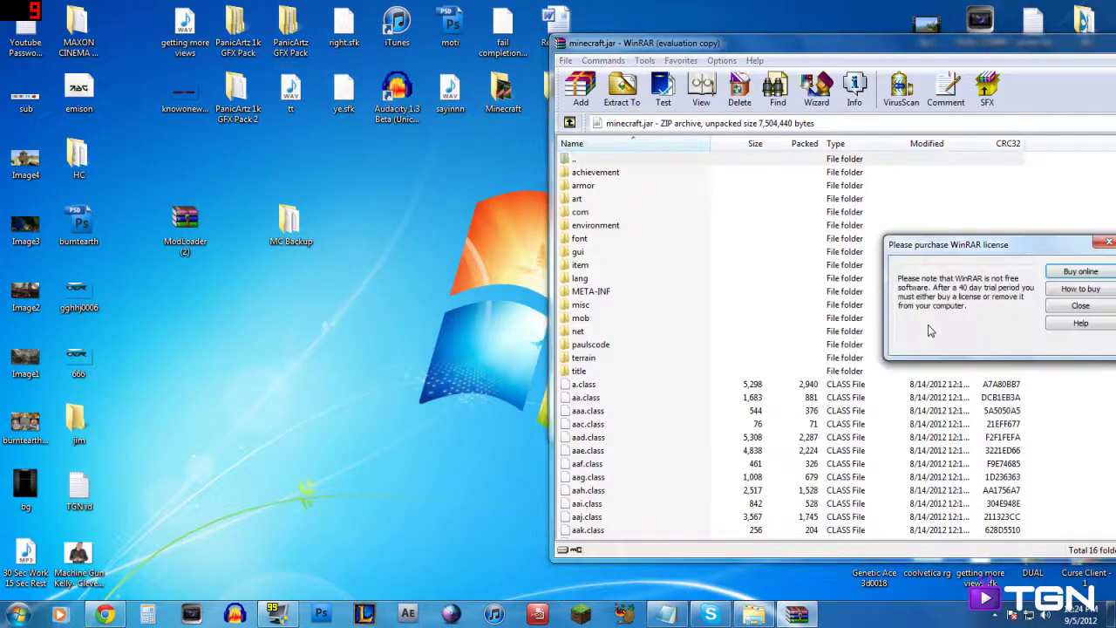
Dismiss WinRAR's license reminder and centre the minecraft.jar archive window.
{"action": "left_click", "coordinate": [1100, 246]}
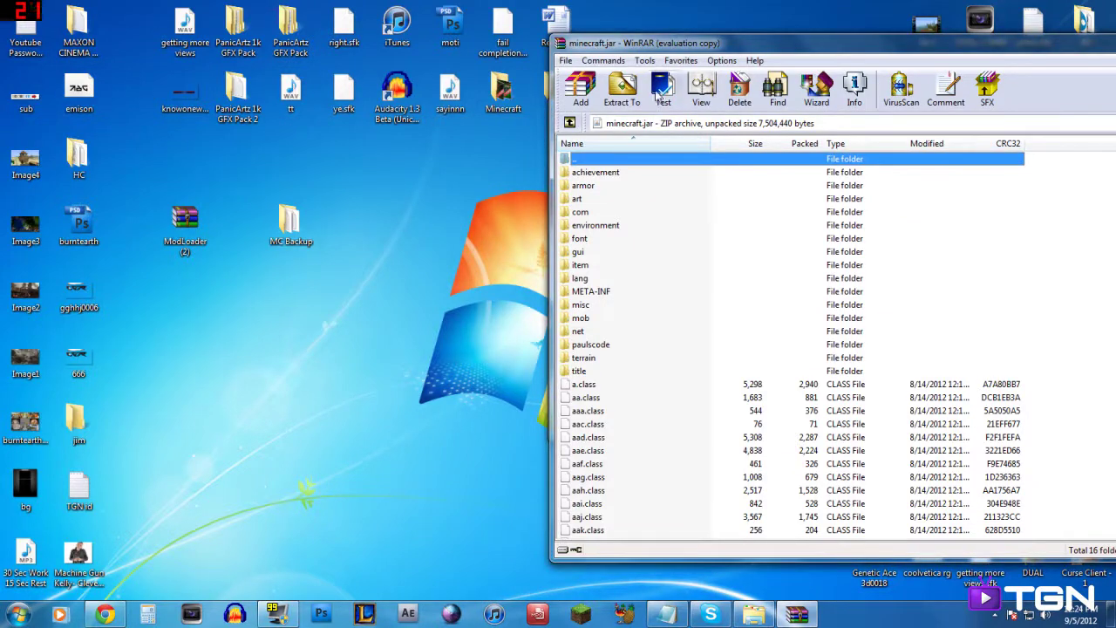
{"action": "left_click_drag", "start_coordinate": [676, 45], "coordinate": [771, 60]}
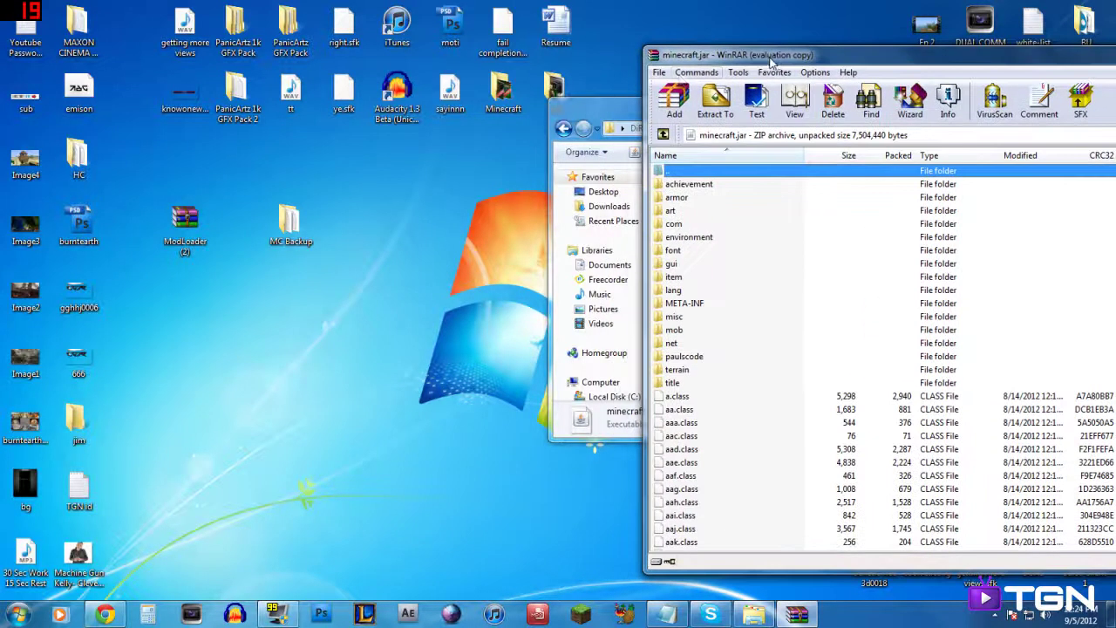
{"action": "left_click", "coordinate": [610, 118]}
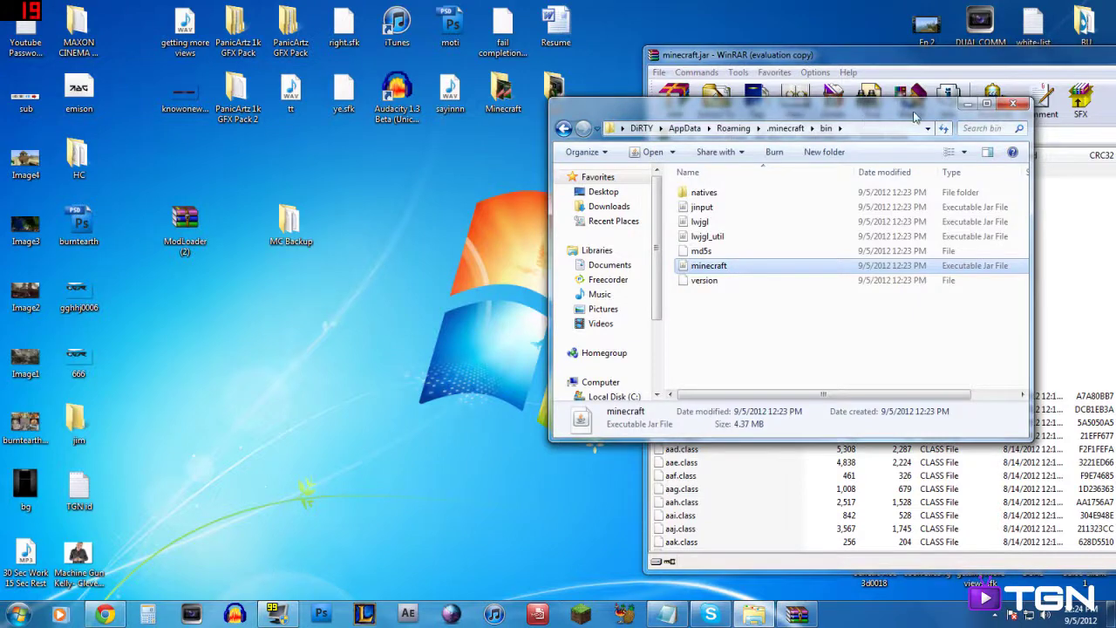
{"action": "left_click", "coordinate": [970, 105]}
{"action": "left_click_drag", "start_coordinate": [785, 55], "coordinate": [410, 39]}
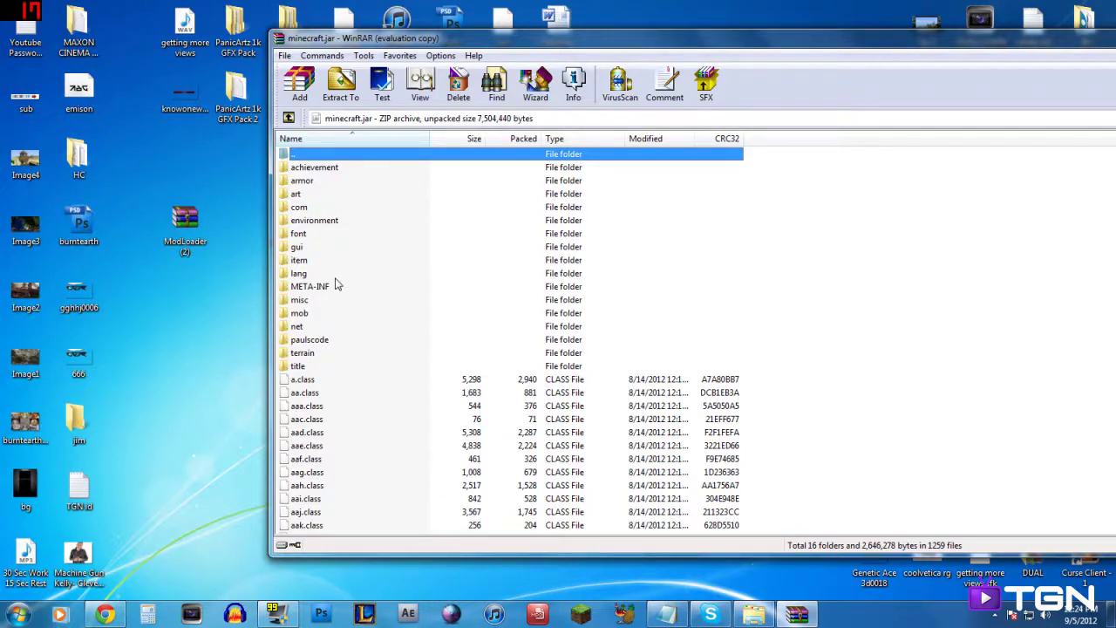
Delete the META-INF folder from minecraft.jar and confirm the deletion.
{"action": "left_click", "coordinate": [312, 292]}
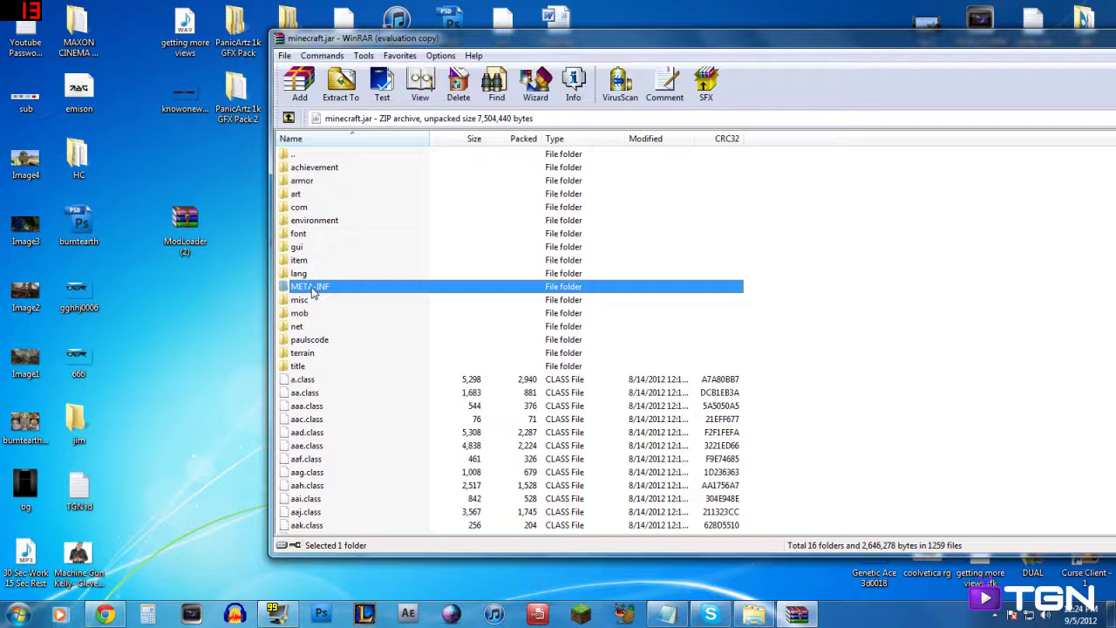
{"action": "key", "text": "F2"}
{"action": "key", "text": "Escape"}
{"action": "key", "text": "Delete"}
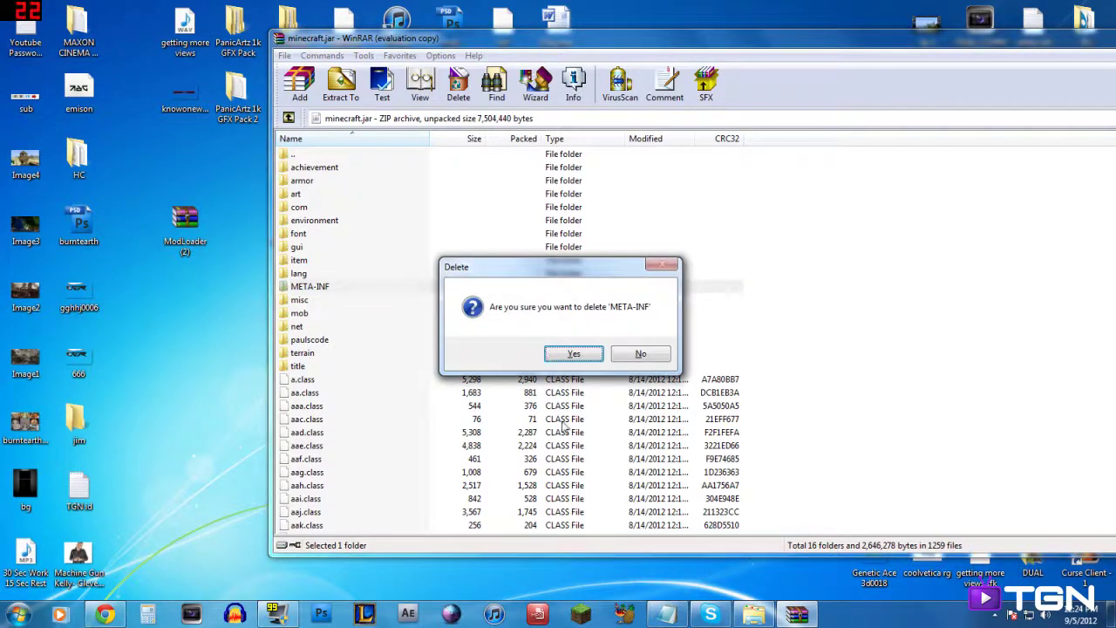
{"action": "left_click", "coordinate": [573, 354]}
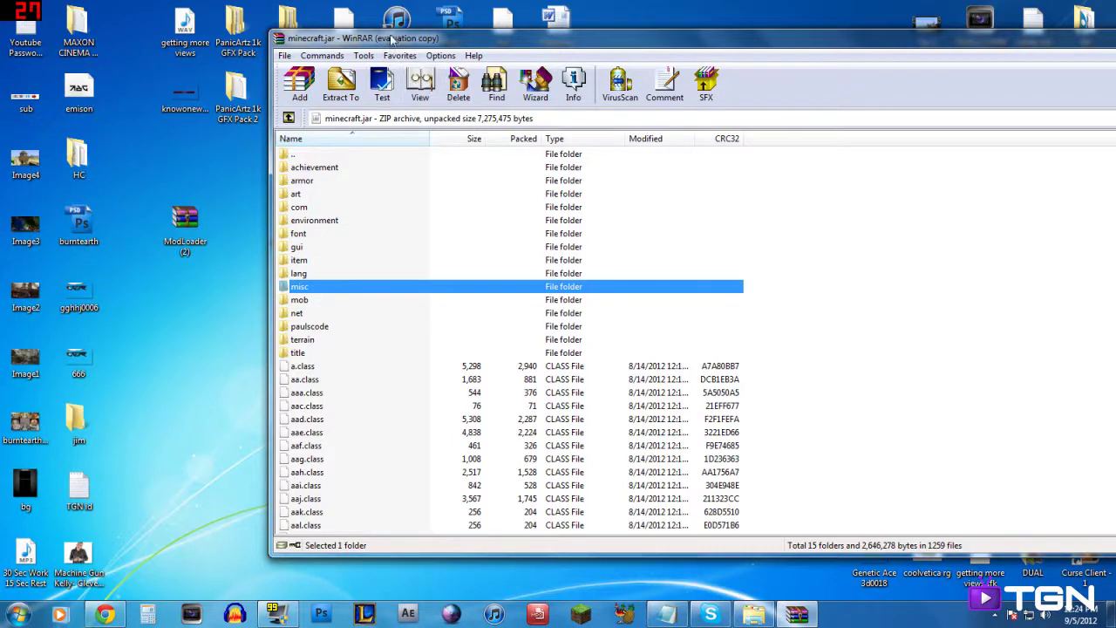
{"action": "left_click_drag", "start_coordinate": [390, 41], "coordinate": [500, 41]}
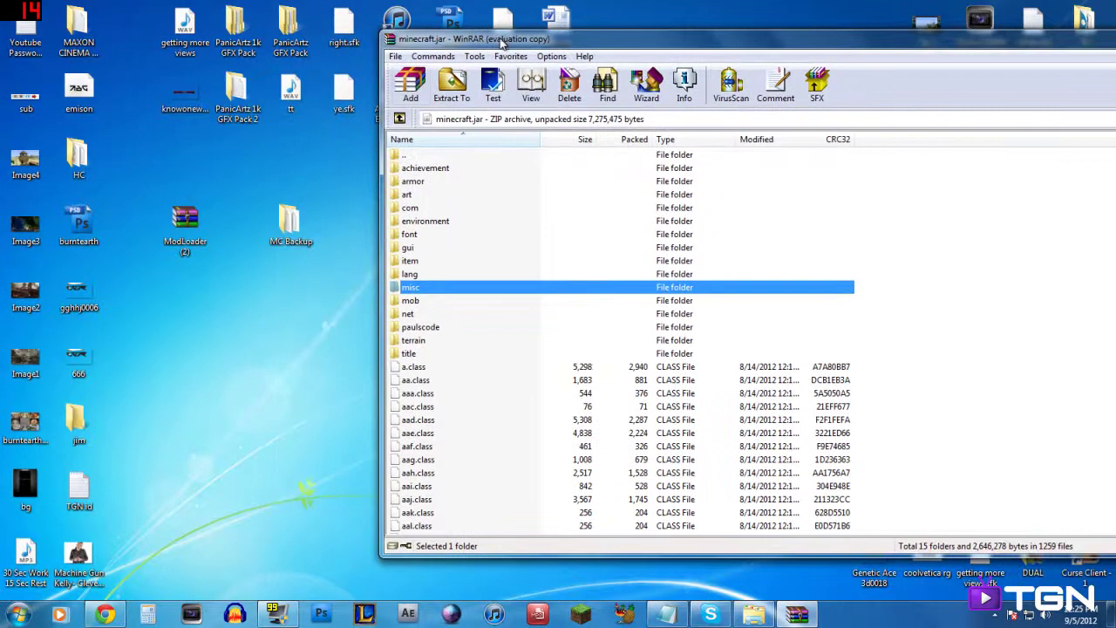
Open ModLoader (2).zip in WinRAR and place its window beside the minecraft.jar archive.
{"action": "double_click", "coordinate": [192, 229]}
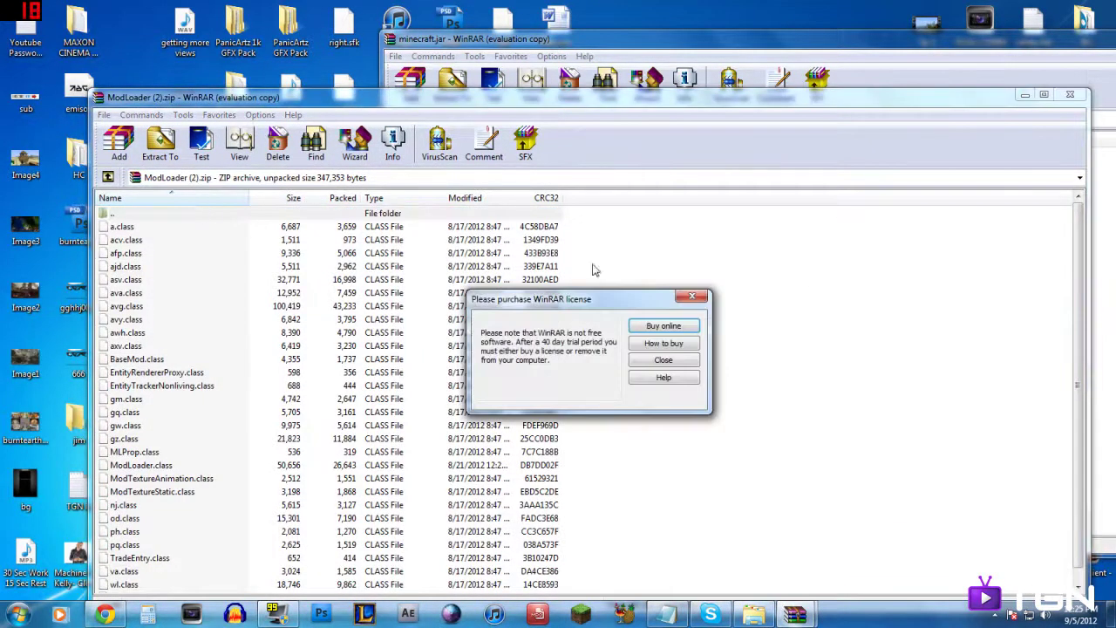
{"action": "left_click", "coordinate": [691, 296]}
{"action": "left_click_drag", "start_coordinate": [1086, 256], "coordinate": [614, 253]}
{"action": "left_click_drag", "start_coordinate": [381, 64], "coordinate": [663, 65]}
{"action": "left_click_drag", "start_coordinate": [526, 98], "coordinate": [519, 67]}
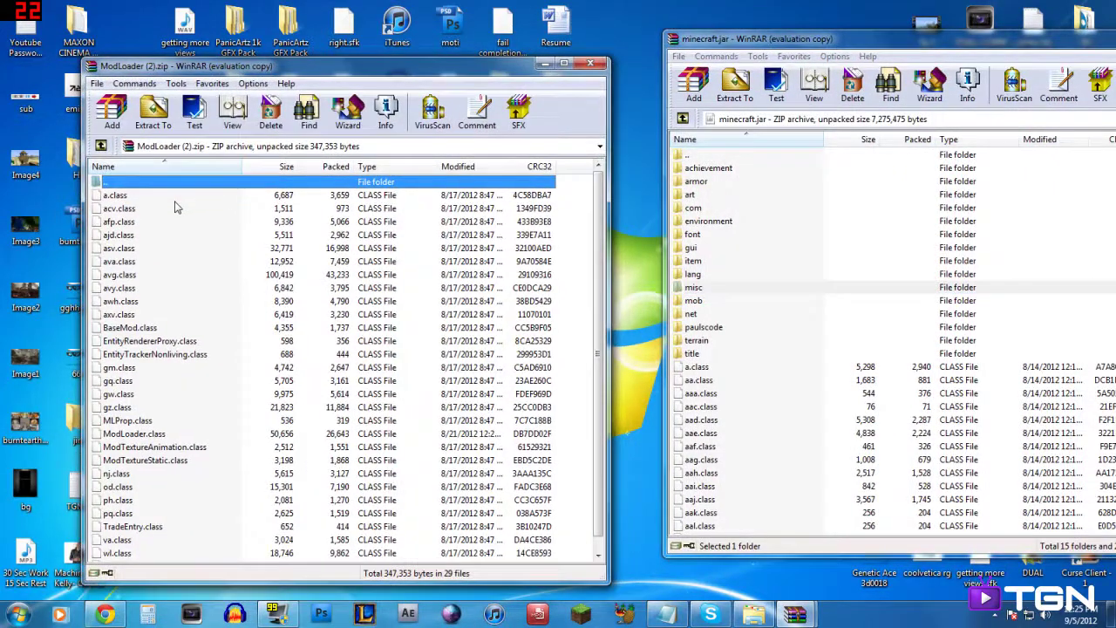
Copy all 29 ModLoader class files into minecraft.jar.
{"action": "key", "text": "ctrl+a"}
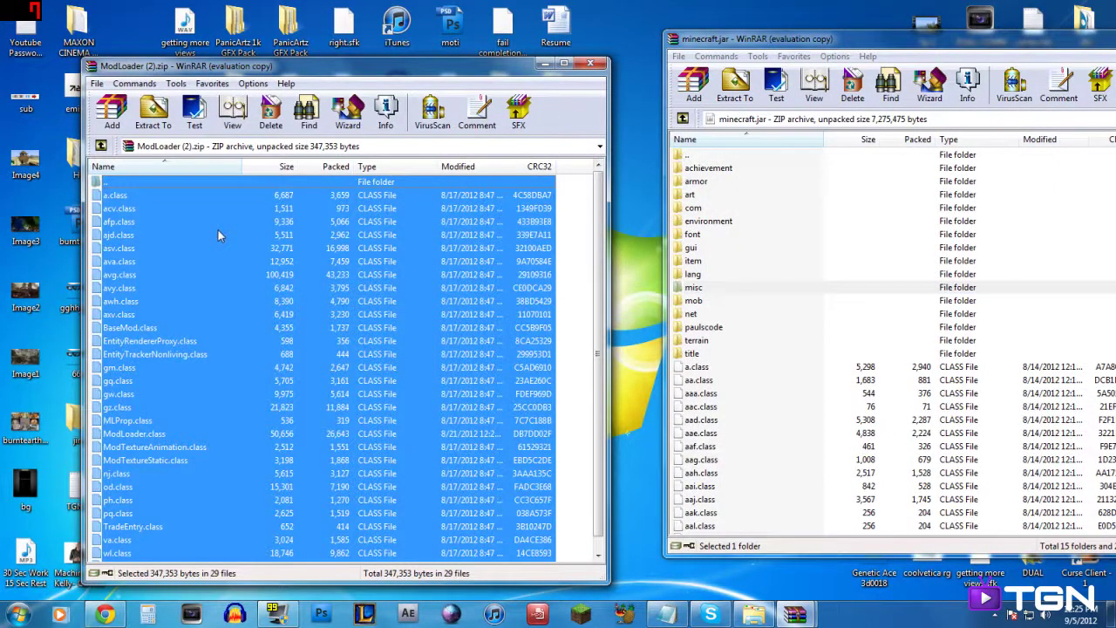
{"action": "scroll", "coordinate": [311, 314], "scroll_direction": "down", "scroll_amount": 1}
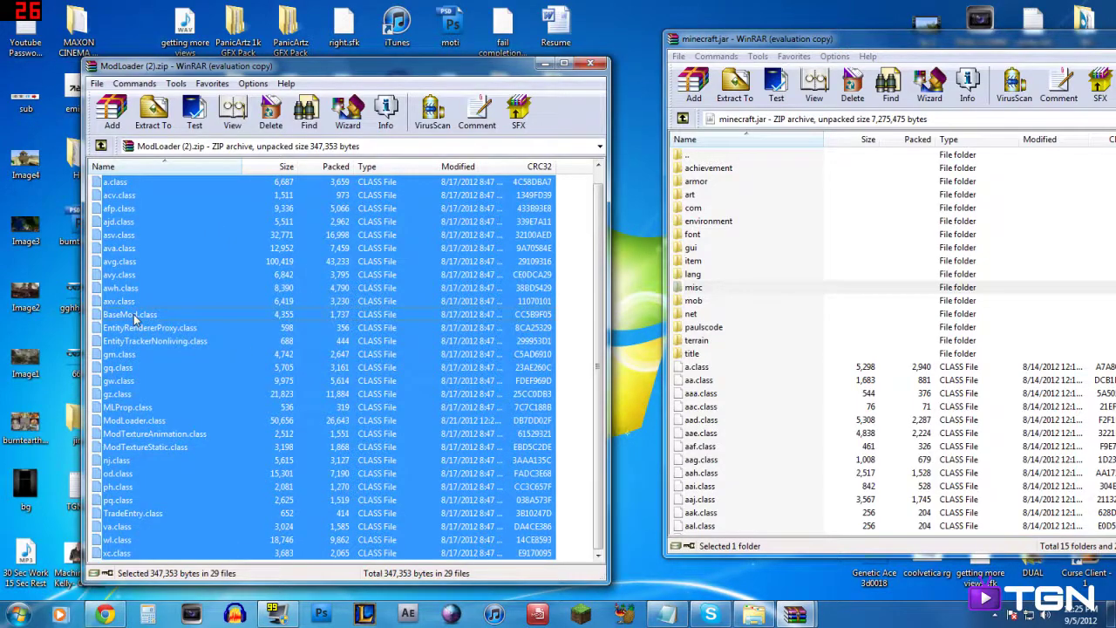
{"action": "left_click_drag", "start_coordinate": [526, 314], "coordinate": [808, 332]}
{"action": "left_click_drag", "start_coordinate": [809, 331], "coordinate": [935, 403]}
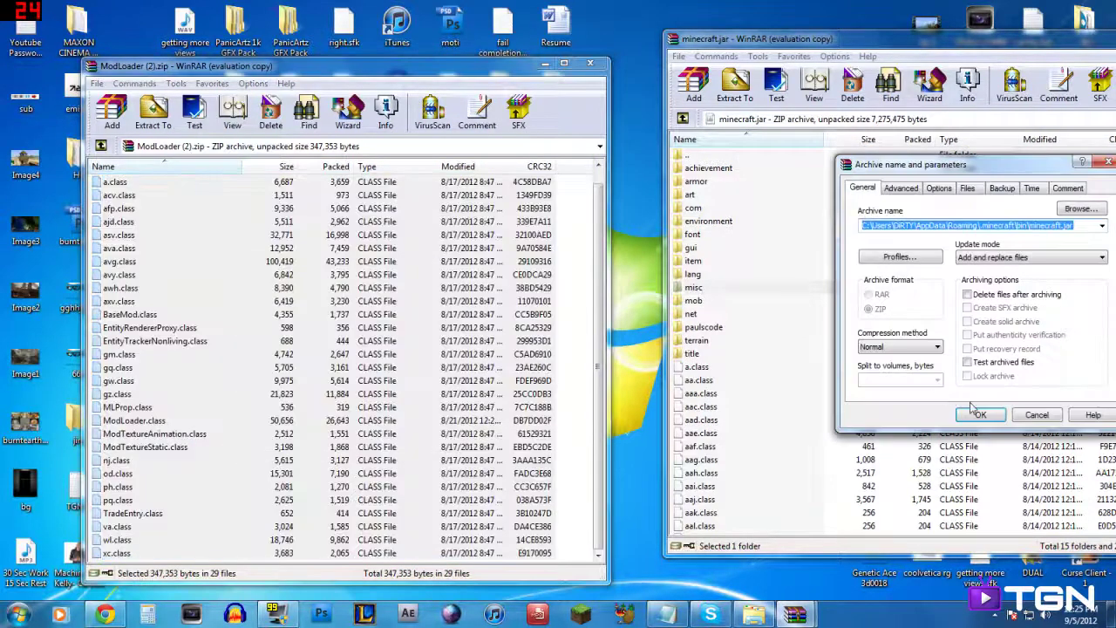
{"action": "left_click", "coordinate": [981, 415]}
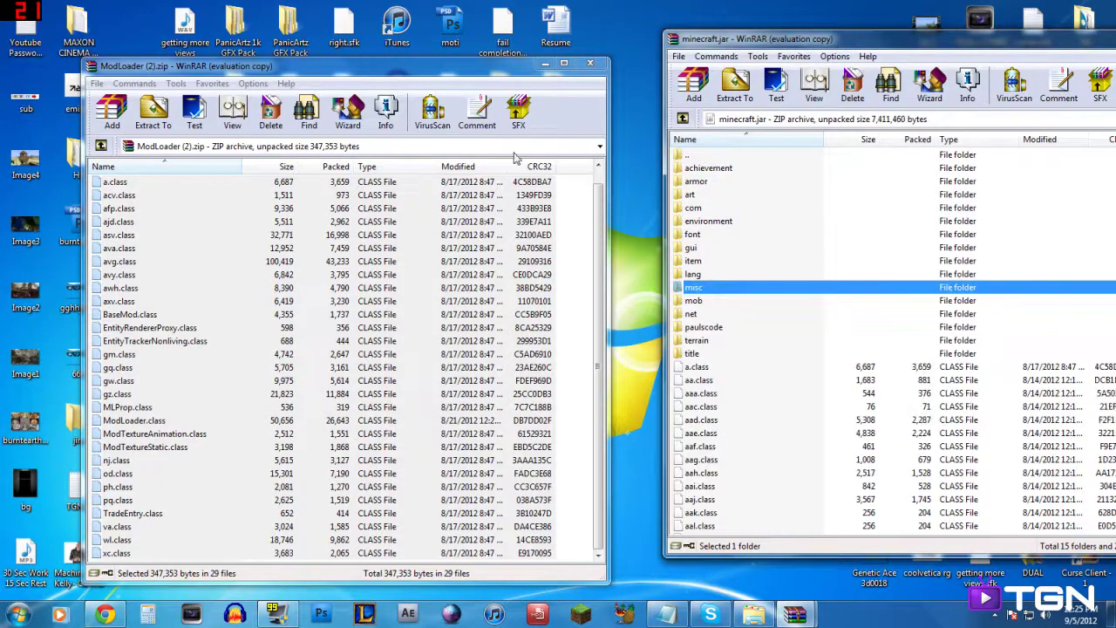
Close both the ModLoader and minecraft.jar archive windows.
{"action": "left_click", "coordinate": [591, 65]}
{"action": "left_click_drag", "start_coordinate": [809, 41], "coordinate": [314, 15]}
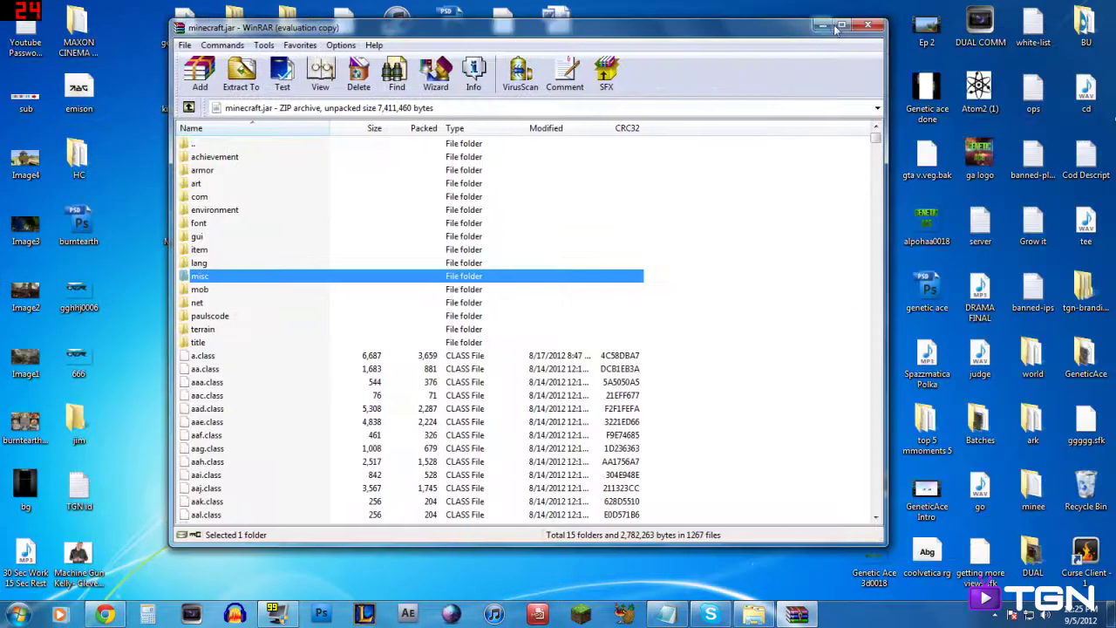
{"action": "key", "text": "alt+F4"}
Return to .minecraft, launch and log in to Minecraft 1.3.2, then confirm the new mods folder appeared.
{"action": "left_click", "coordinate": [753, 614]}
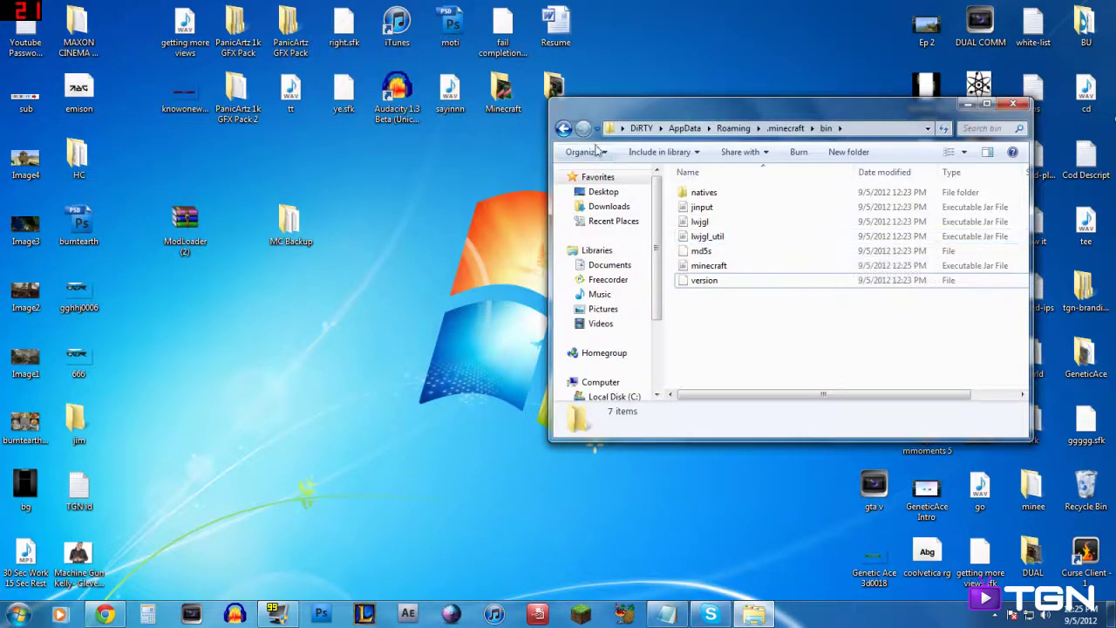
{"action": "left_click", "coordinate": [565, 128]}
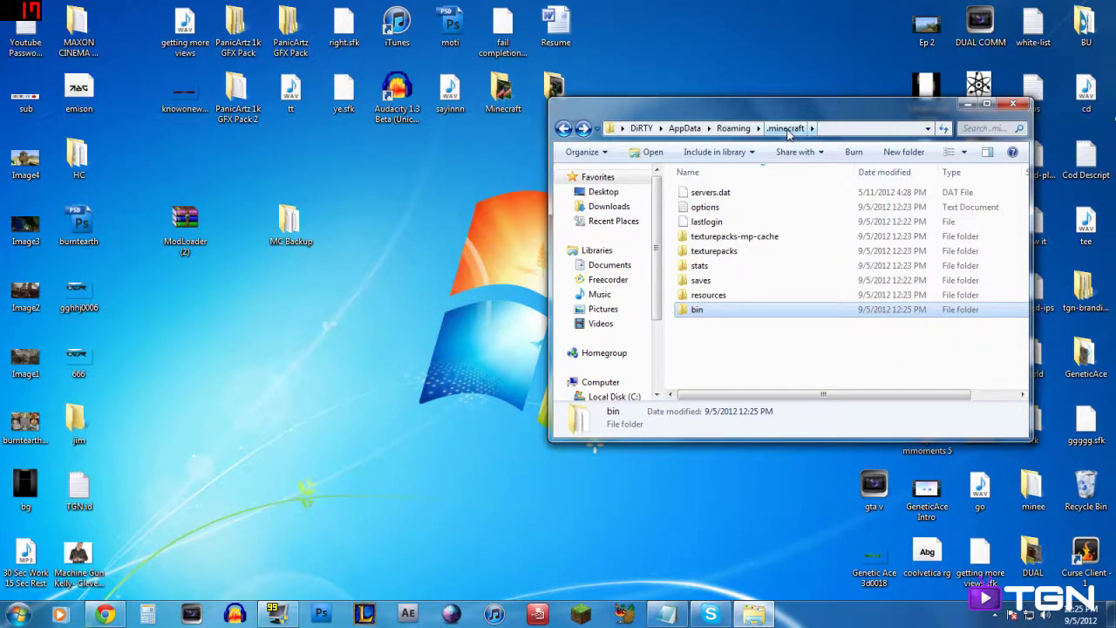
{"action": "left_click", "coordinate": [580, 611]}
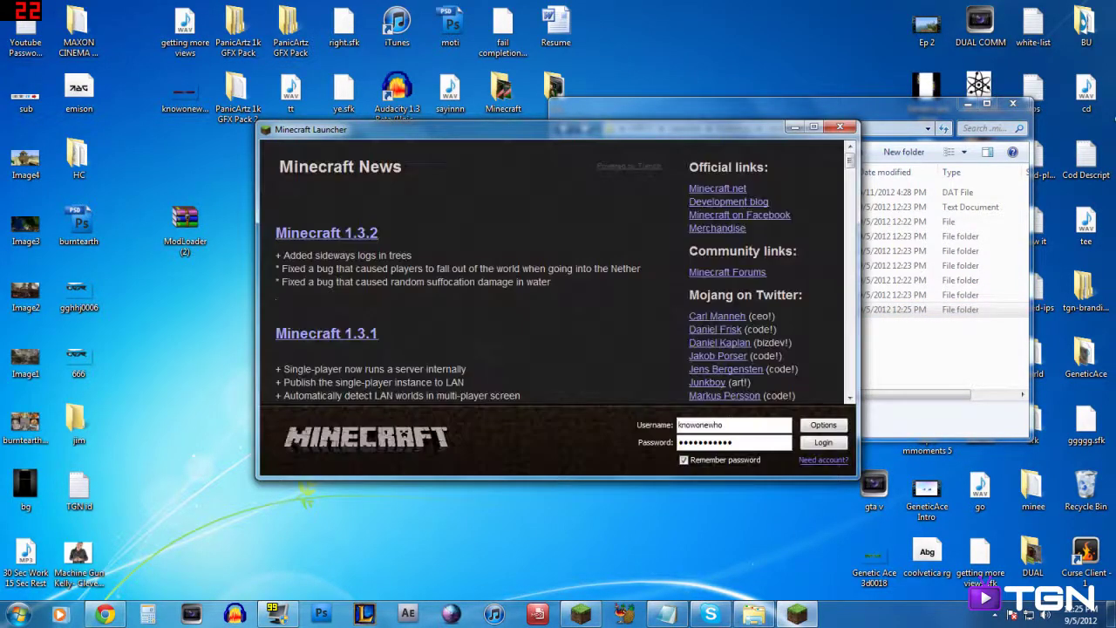
{"action": "left_click", "coordinate": [815, 447]}
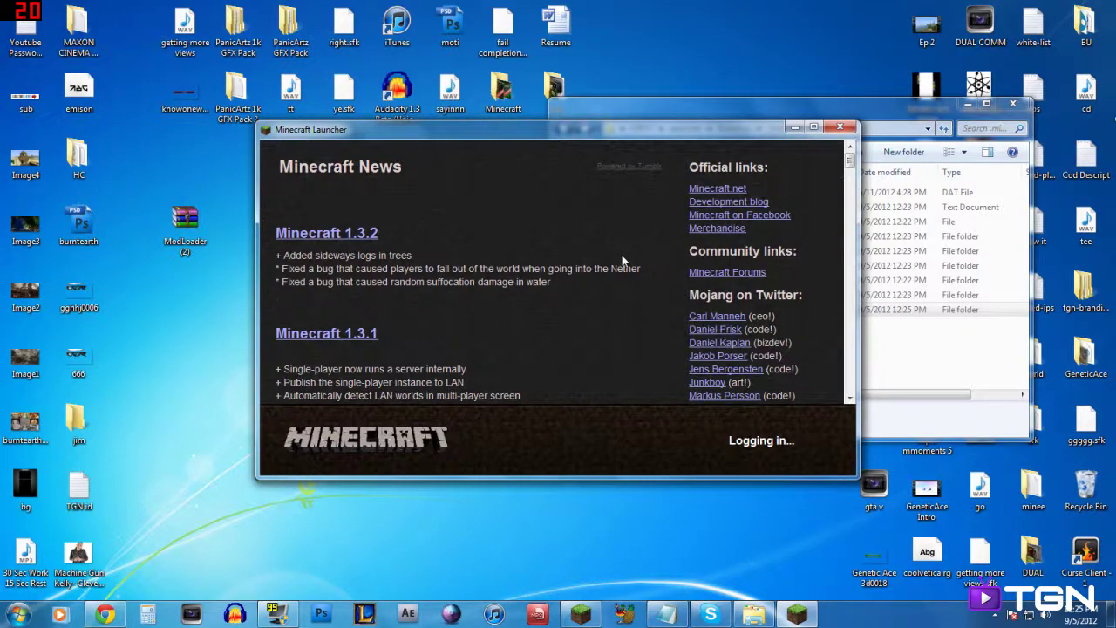
{"action": "left_click_drag", "start_coordinate": [623, 138], "coordinate": [375, 124]}
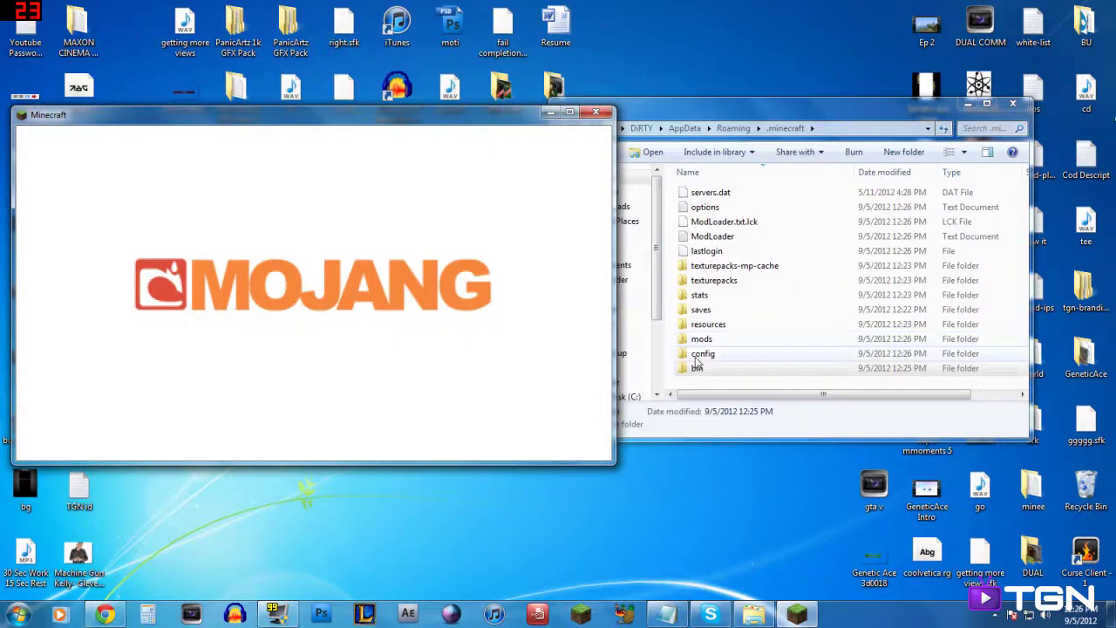
{"action": "left_click", "coordinate": [726, 339]}
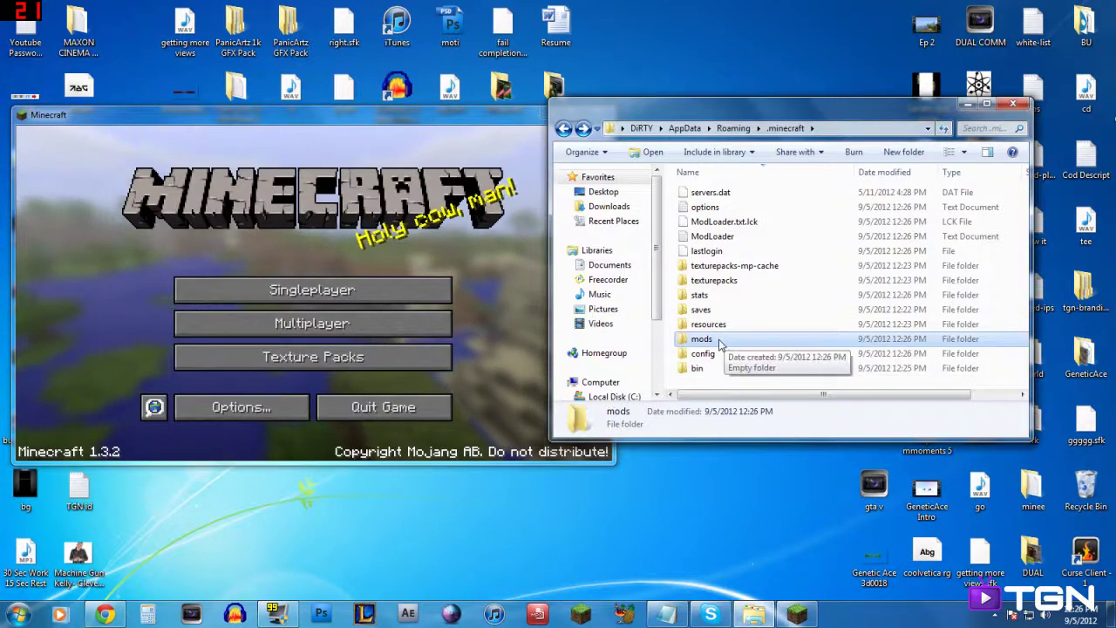